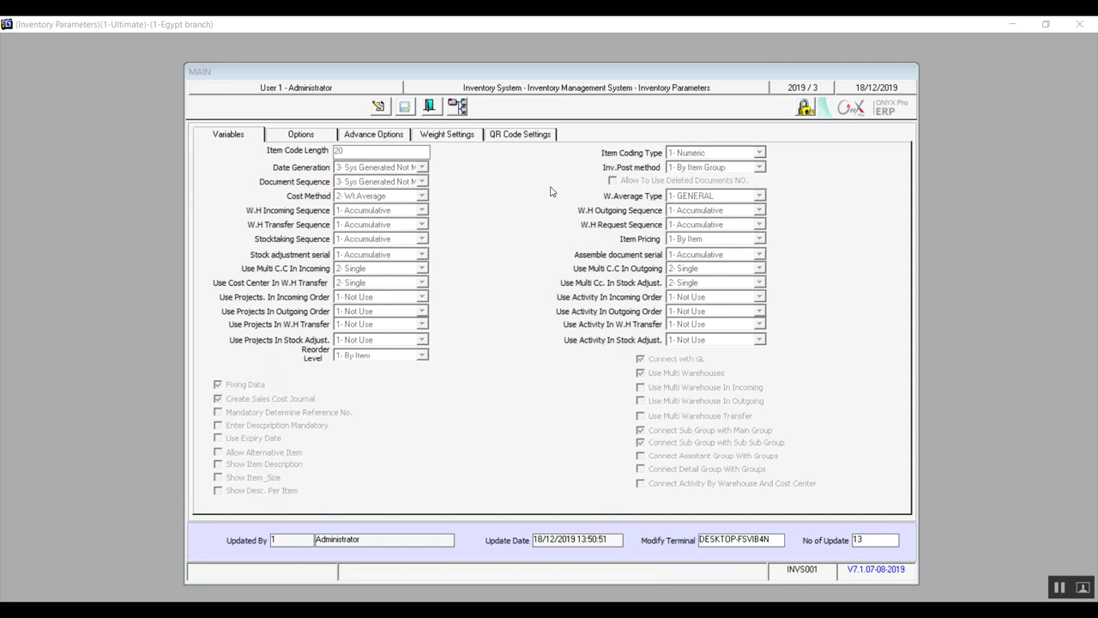
Step: Close Inventory Parameters and select Inventory Management System in the menu tree
click(429, 106)
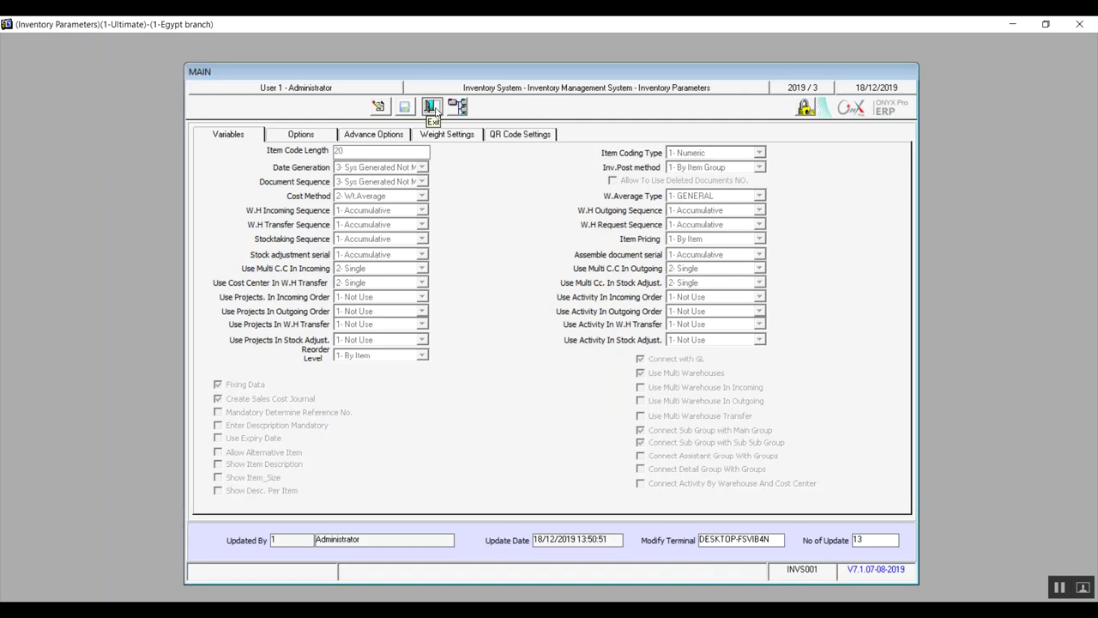
click(272, 206)
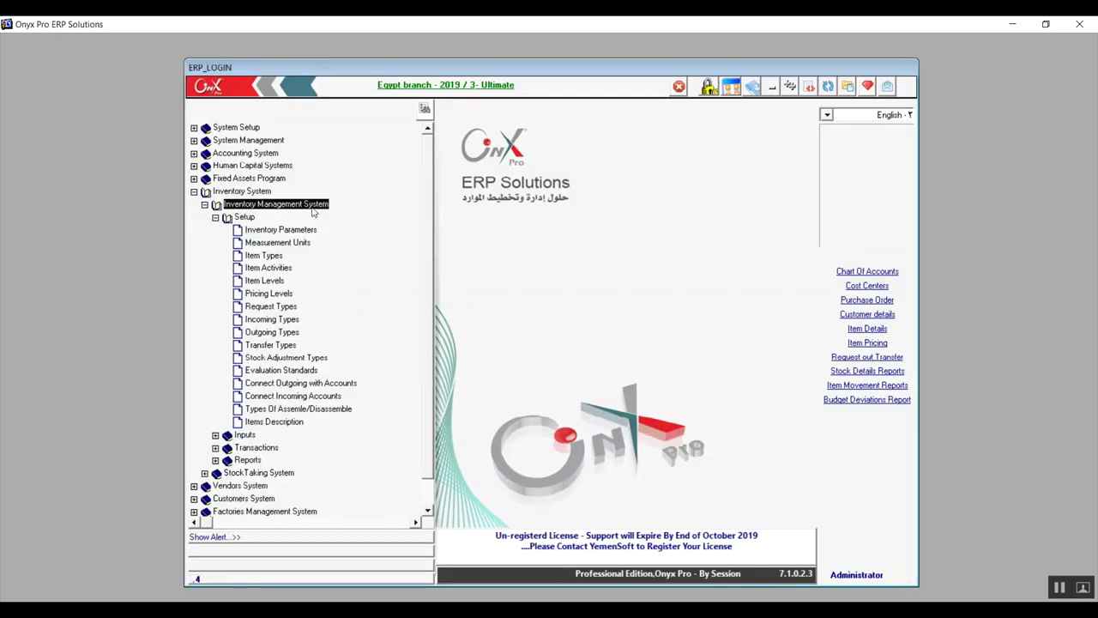
Step: Reopen Inventory Parameters, browse Options, Advance Options, Weight Settings and QR Code Settings, then return to Variables
click(242, 218)
double_click(274, 229)
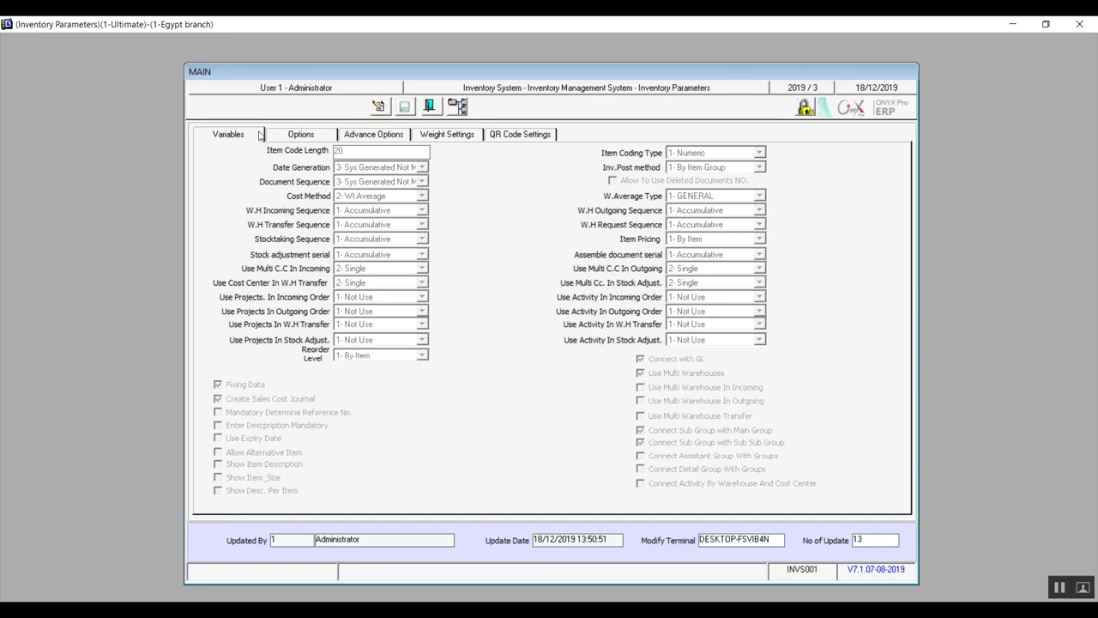
click(298, 139)
click(385, 135)
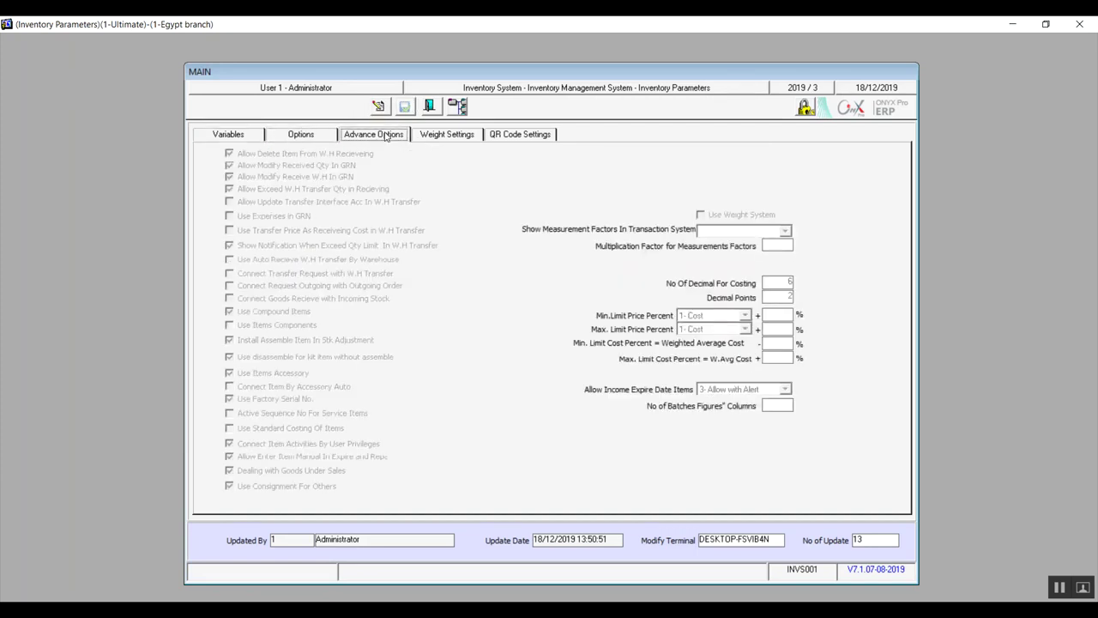
click(448, 135)
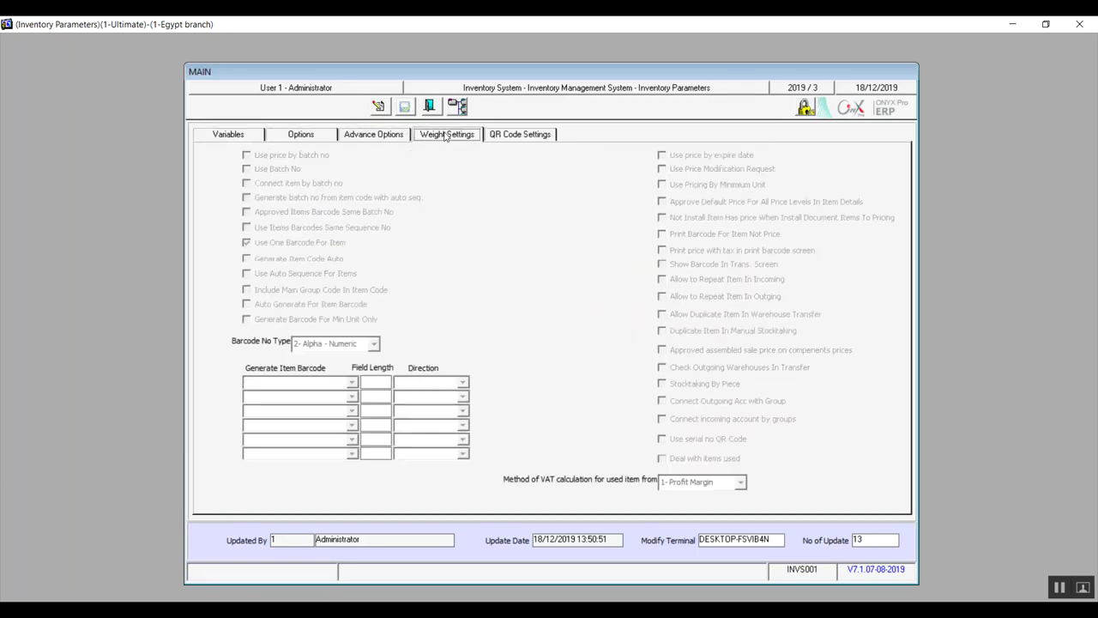
click(510, 136)
click(237, 136)
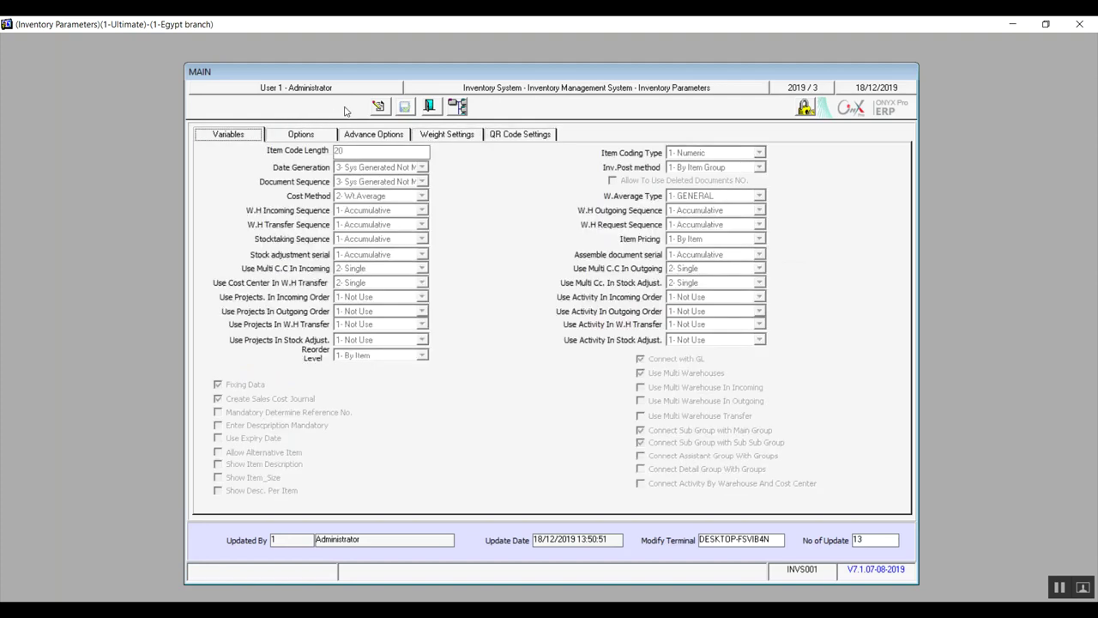
Step: Enable editing and keep Date Generation and Document Sequence at 3- Sys Generated Not Modifiable
click(378, 107)
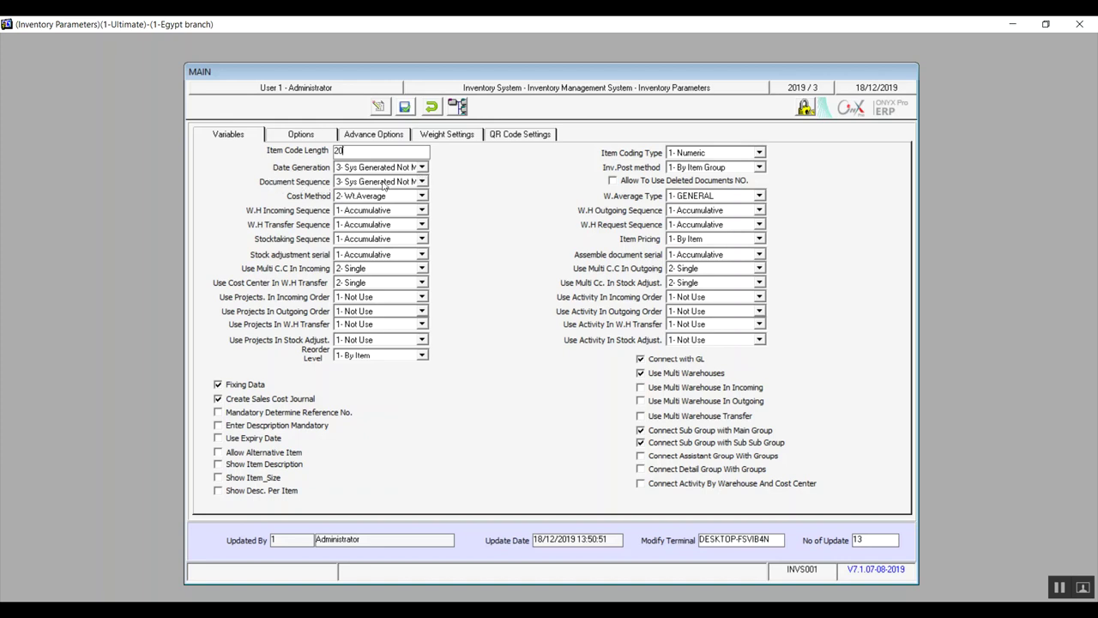
click(422, 168)
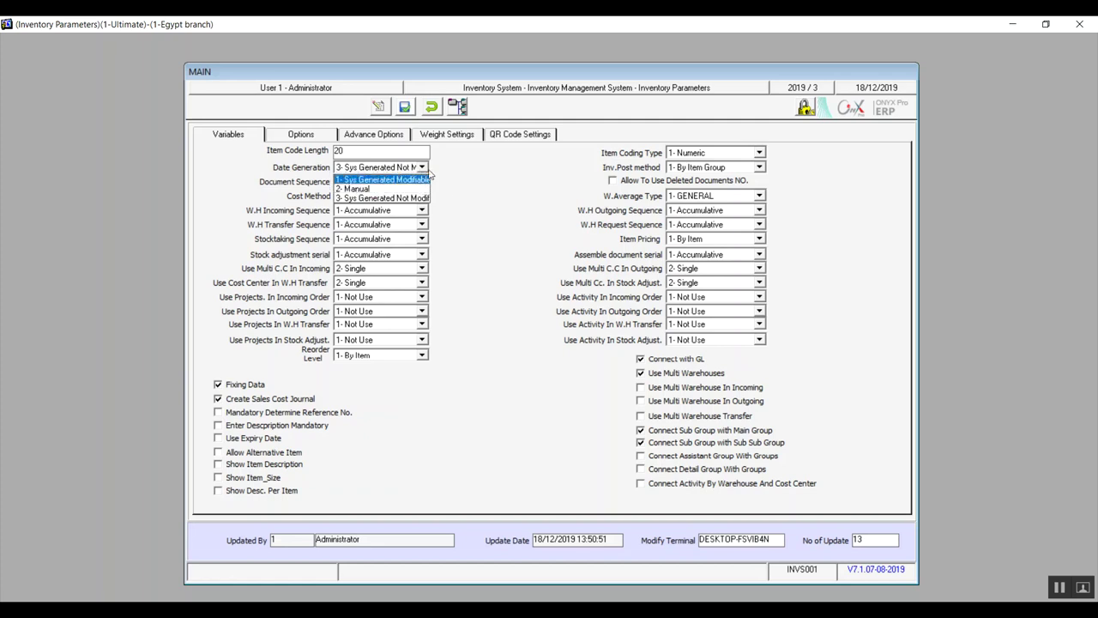
click(424, 168)
click(422, 182)
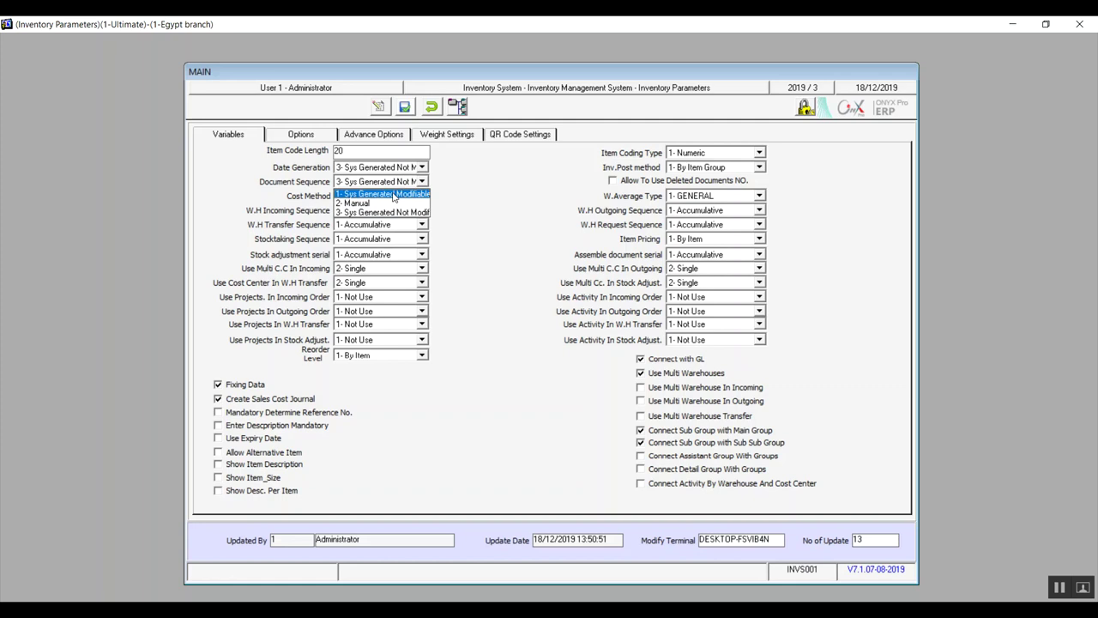
click(422, 182)
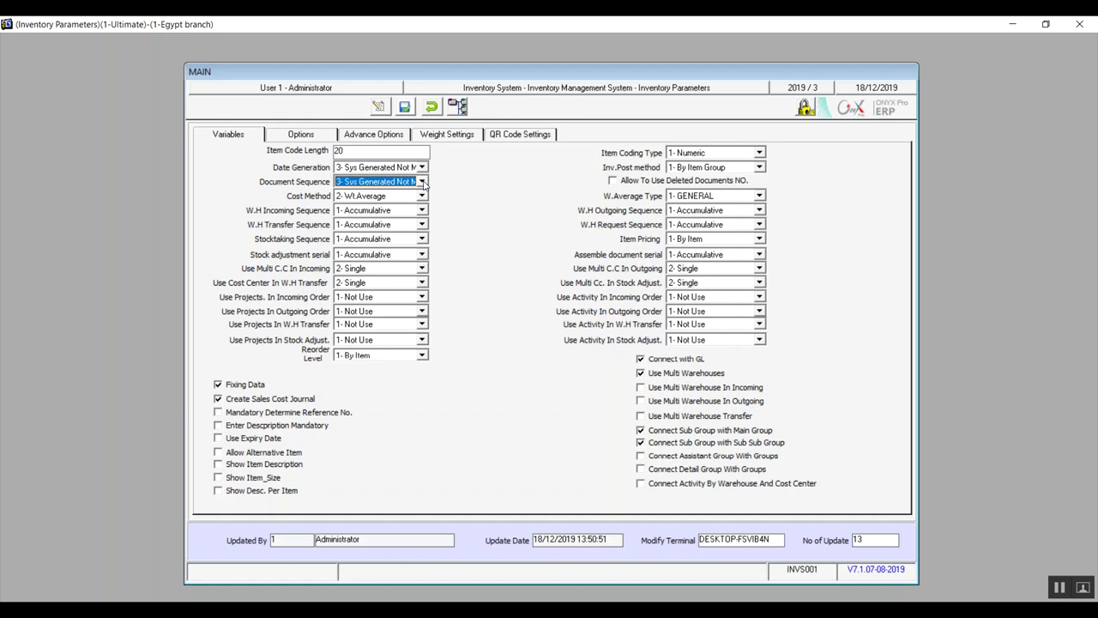
click(422, 168)
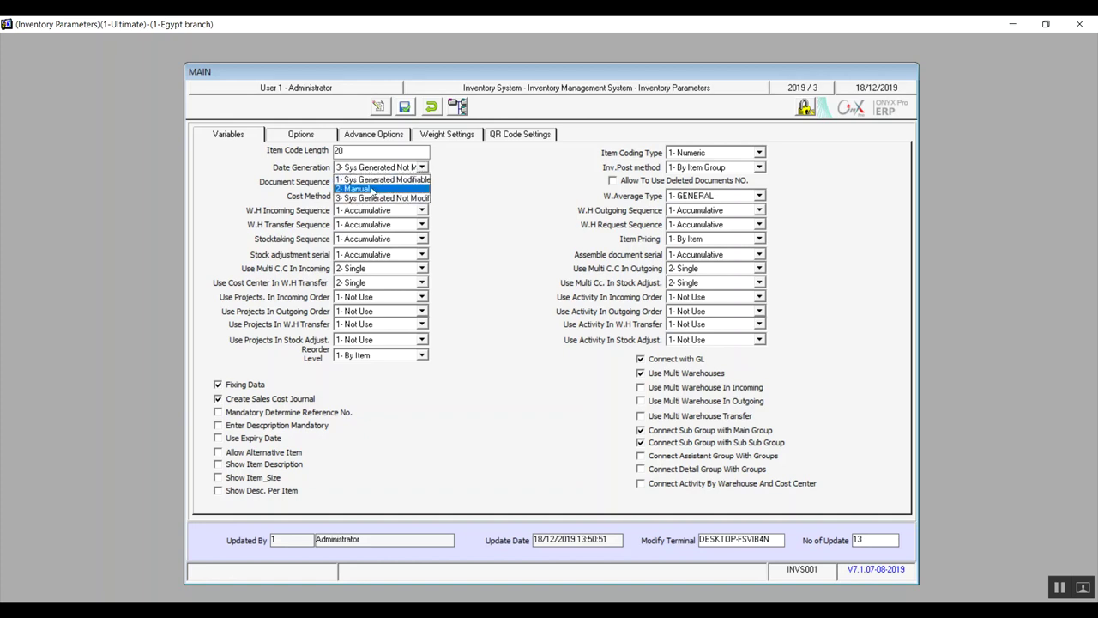
click(425, 169)
click(423, 182)
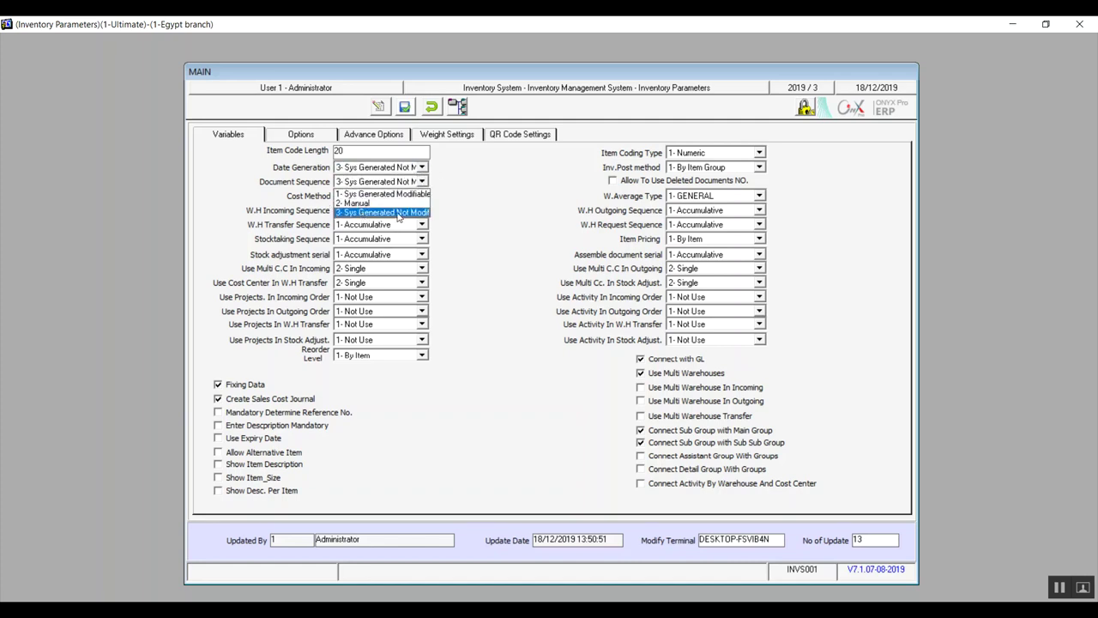
click(424, 182)
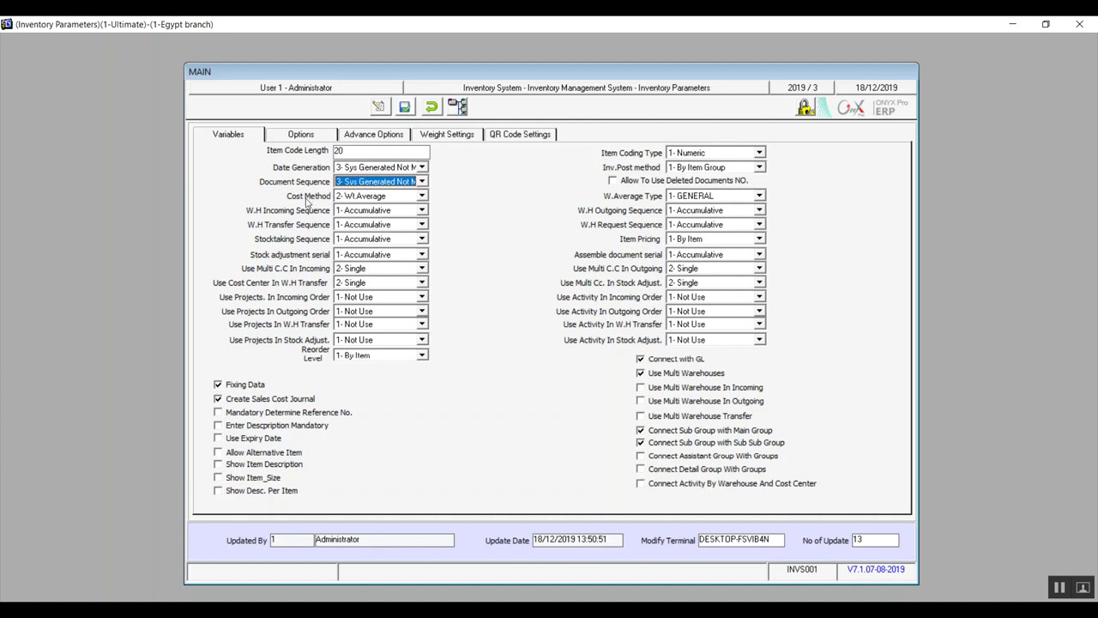
Step: Choose 1- FIFO as the Cost Method and bring up the FIFO costing example image
click(421, 196)
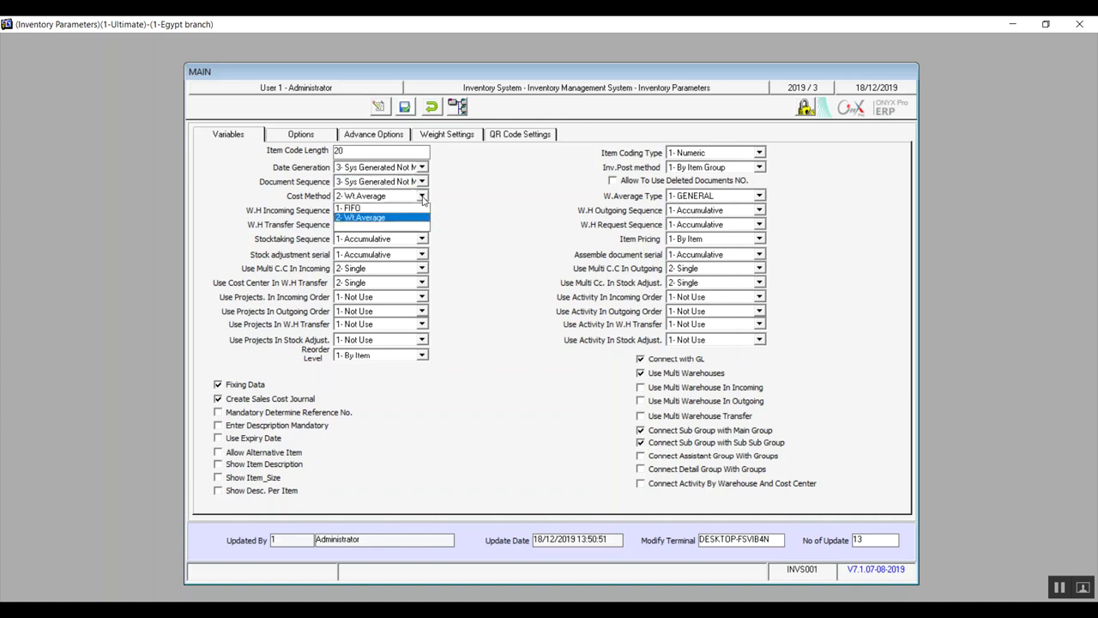
click(365, 208)
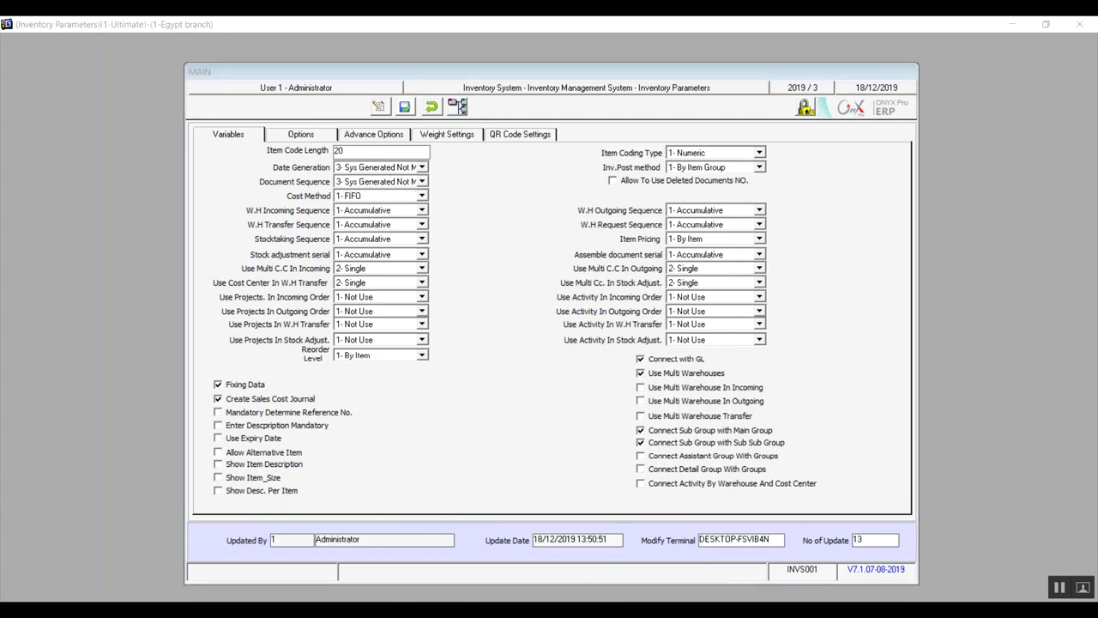
click(659, 570)
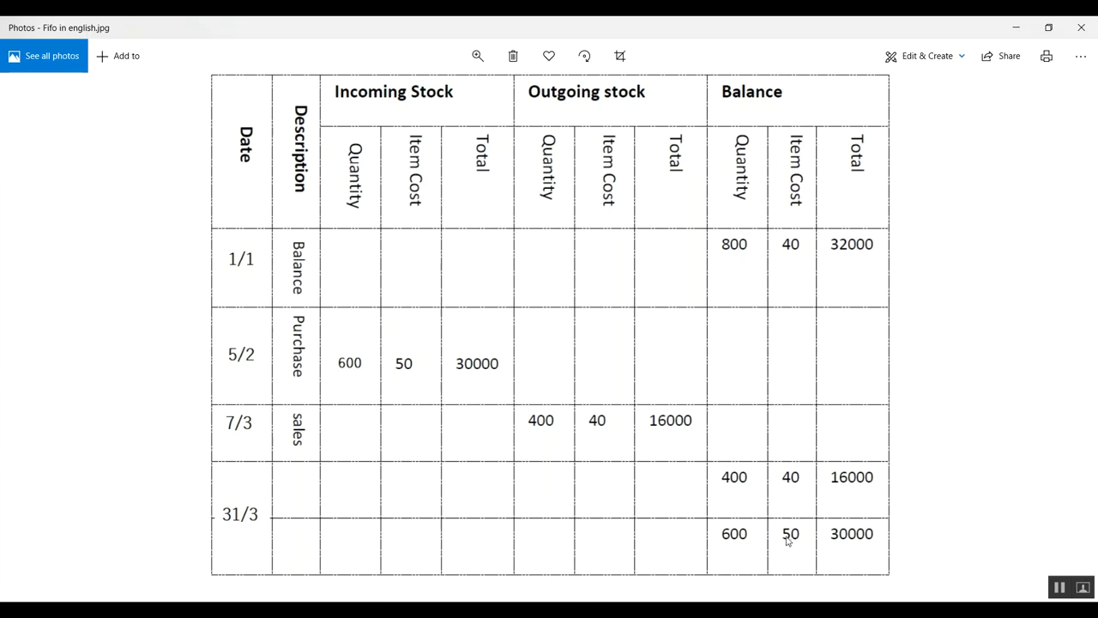
Step: Close the Fifo in english.jpg stock card example after reviewing it
click(1082, 27)
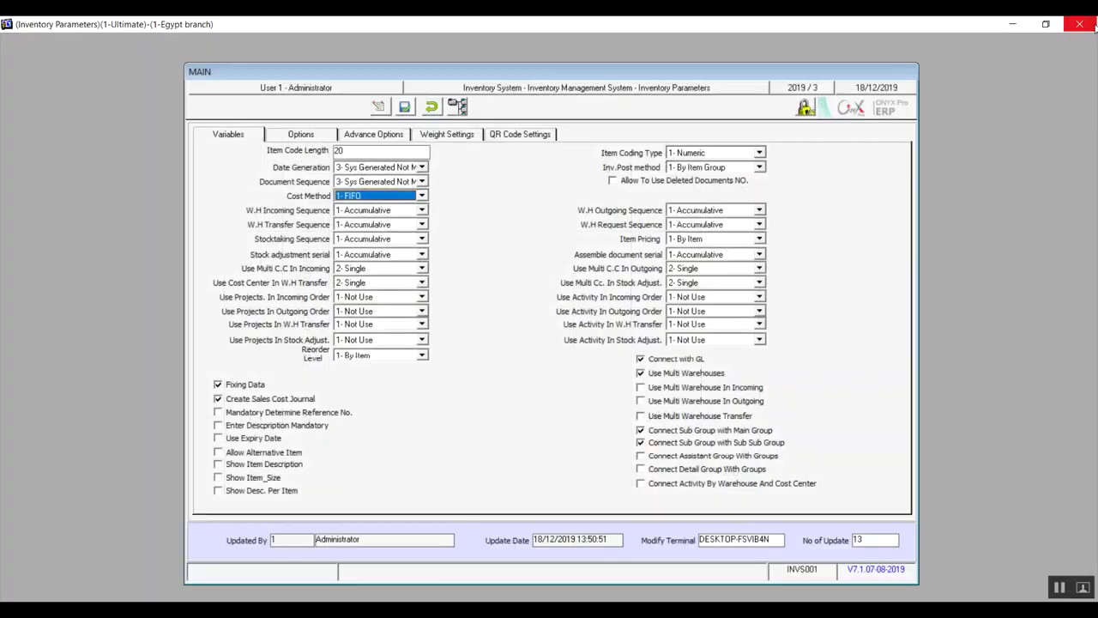
Step: Switch the Cost Method to 2- Wt.Average and bring up its example image in Photos
click(421, 198)
click(364, 218)
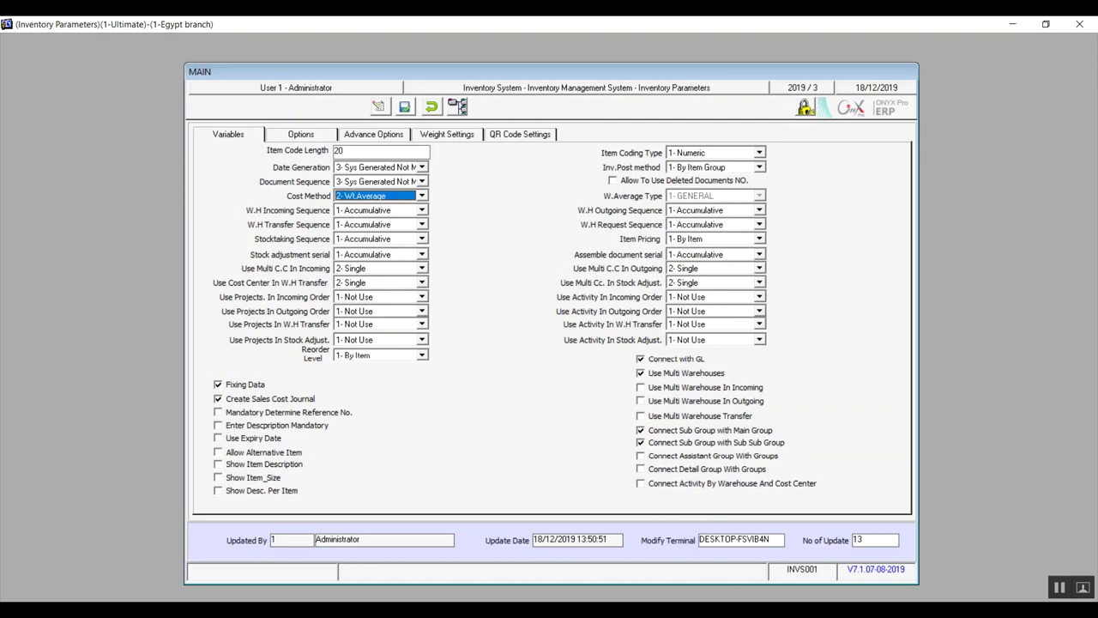
mouse_move(689, 609)
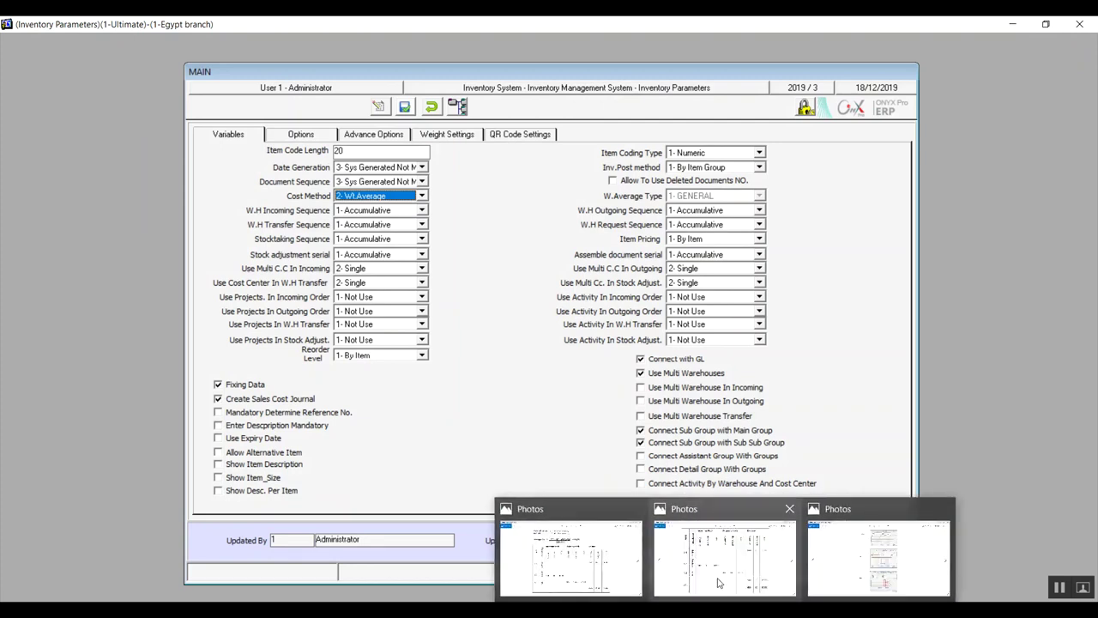
click(586, 580)
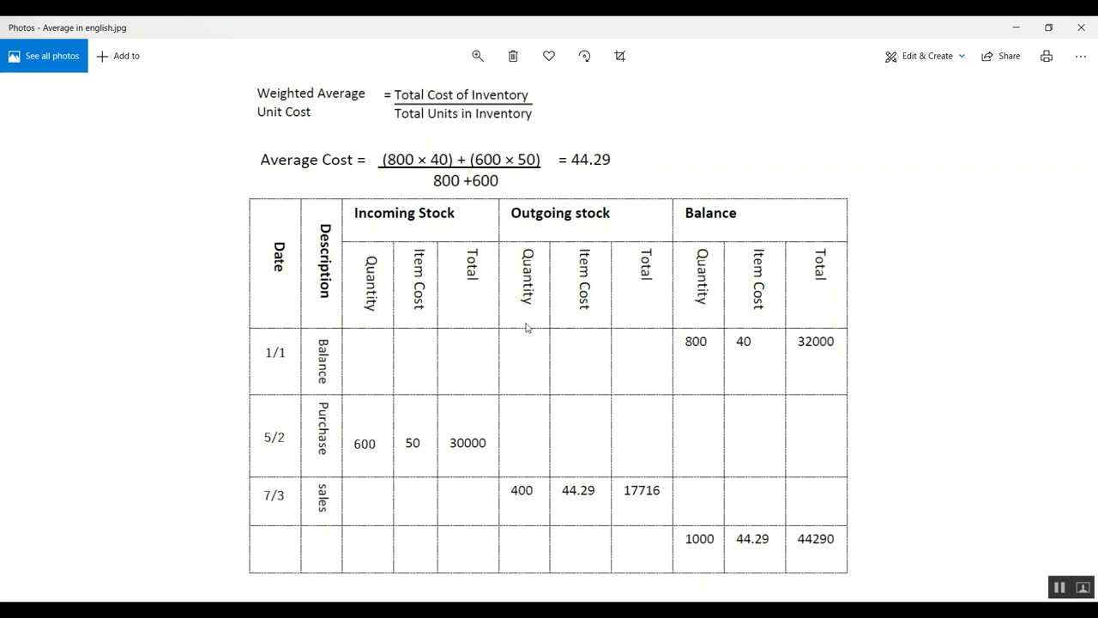
Step: Close the Average in english.jpg weighted-average example after reviewing it
click(1094, 24)
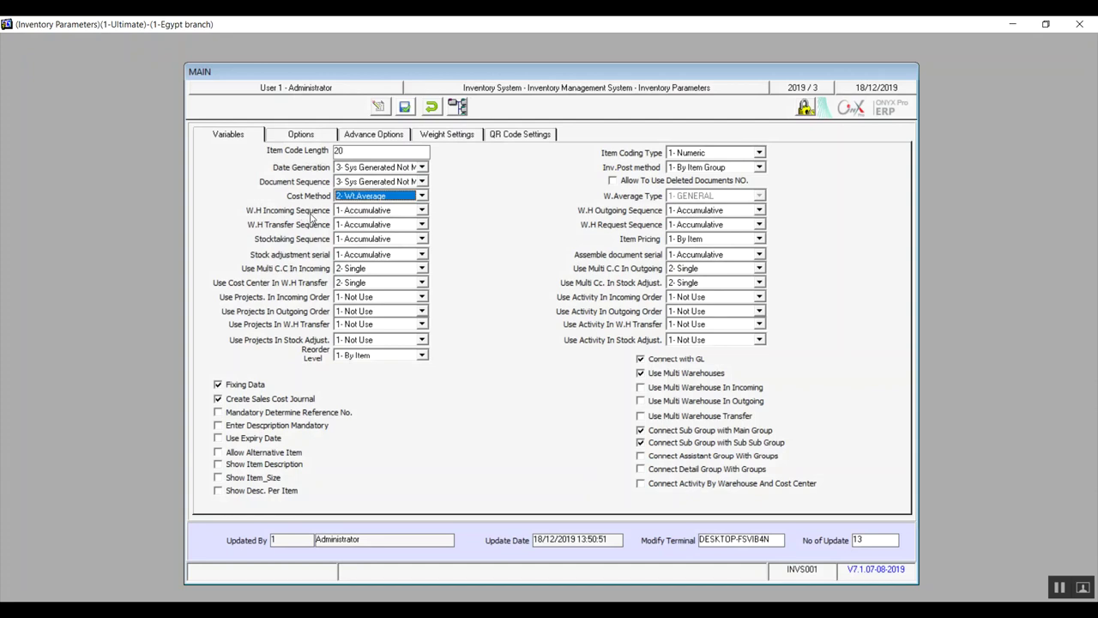
Step: Keep W.H Incoming, W.H Transfer, Stocktaking and Stock adjustment sequences at Accumulative
click(422, 210)
click(378, 220)
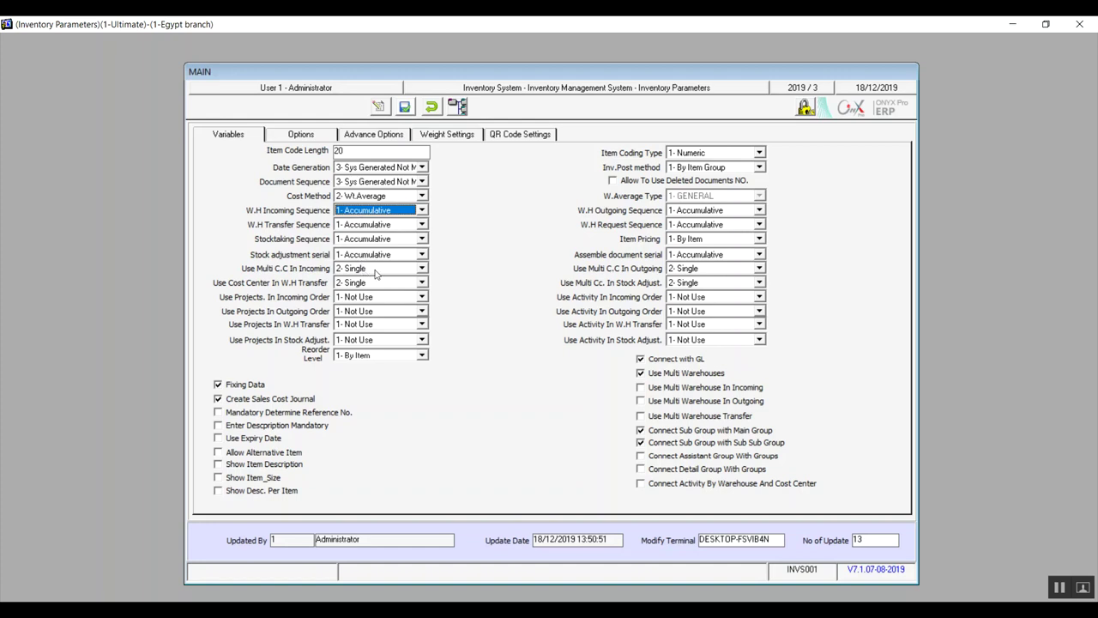
click(422, 212)
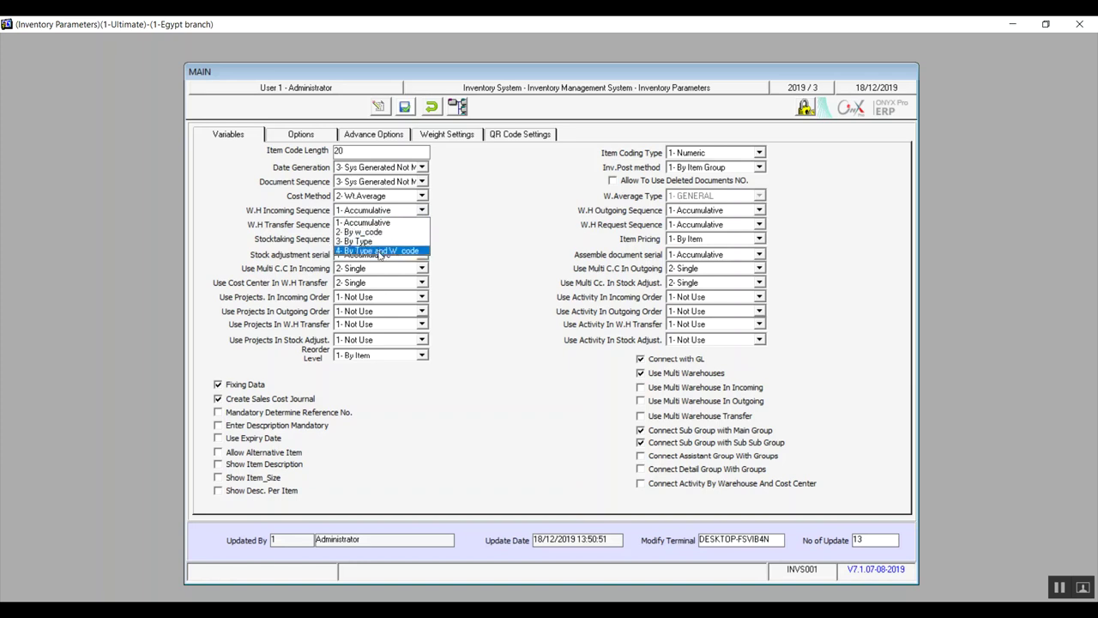
click(424, 214)
click(422, 225)
click(423, 238)
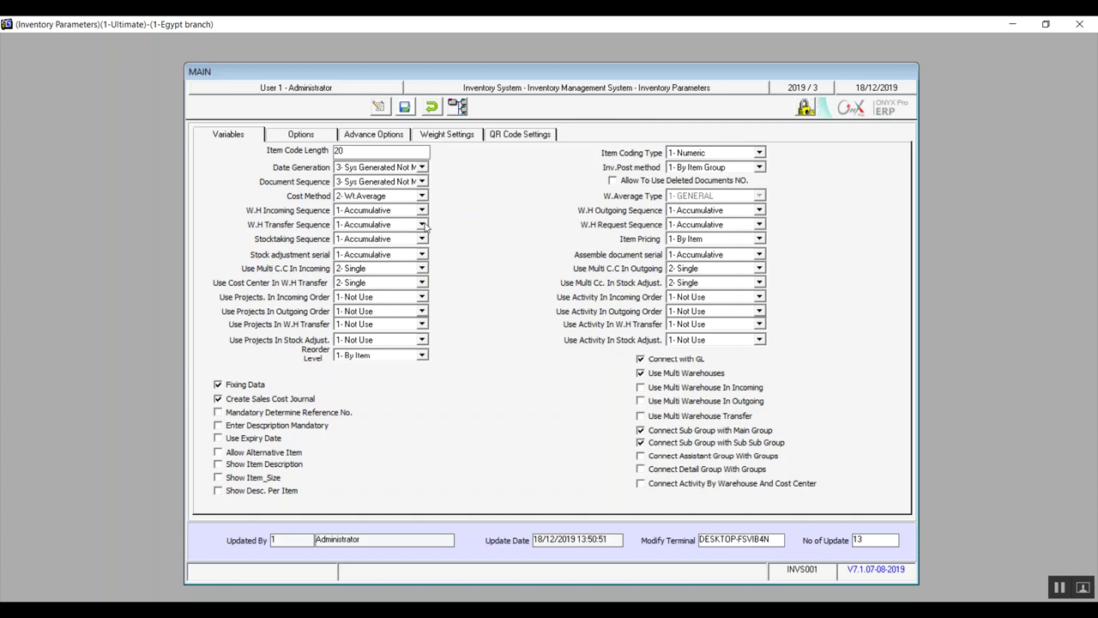
click(423, 239)
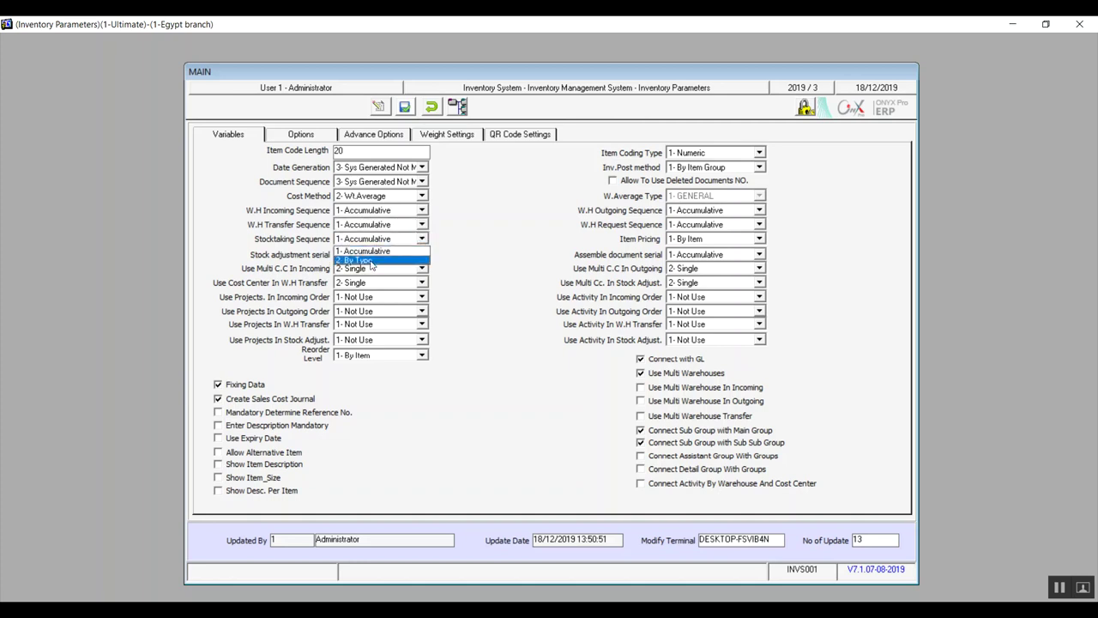
click(423, 249)
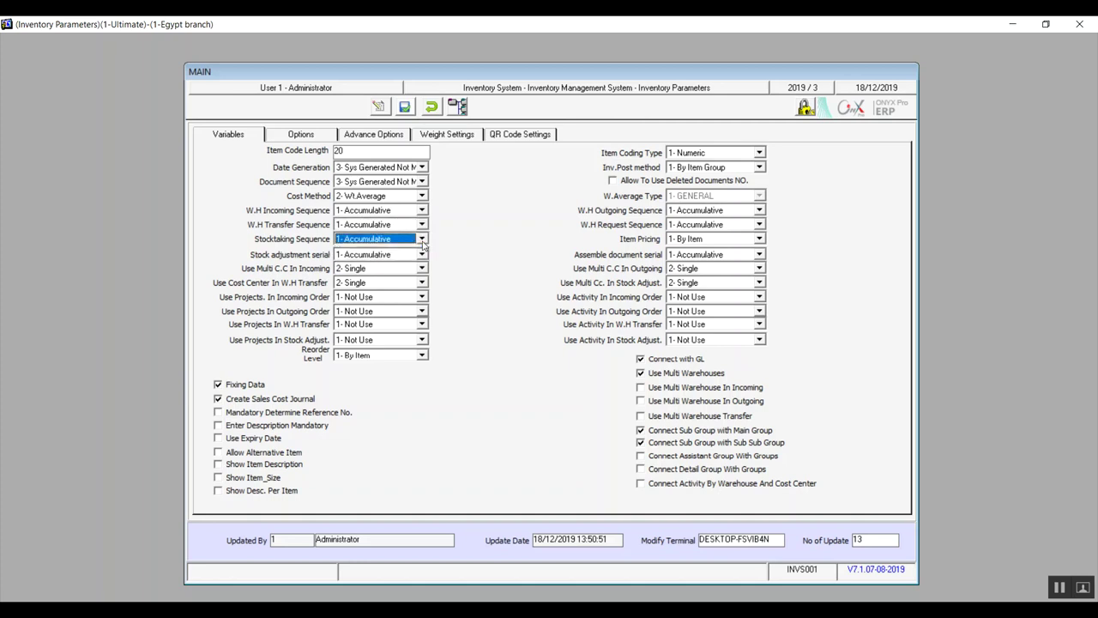
click(422, 255)
click(376, 267)
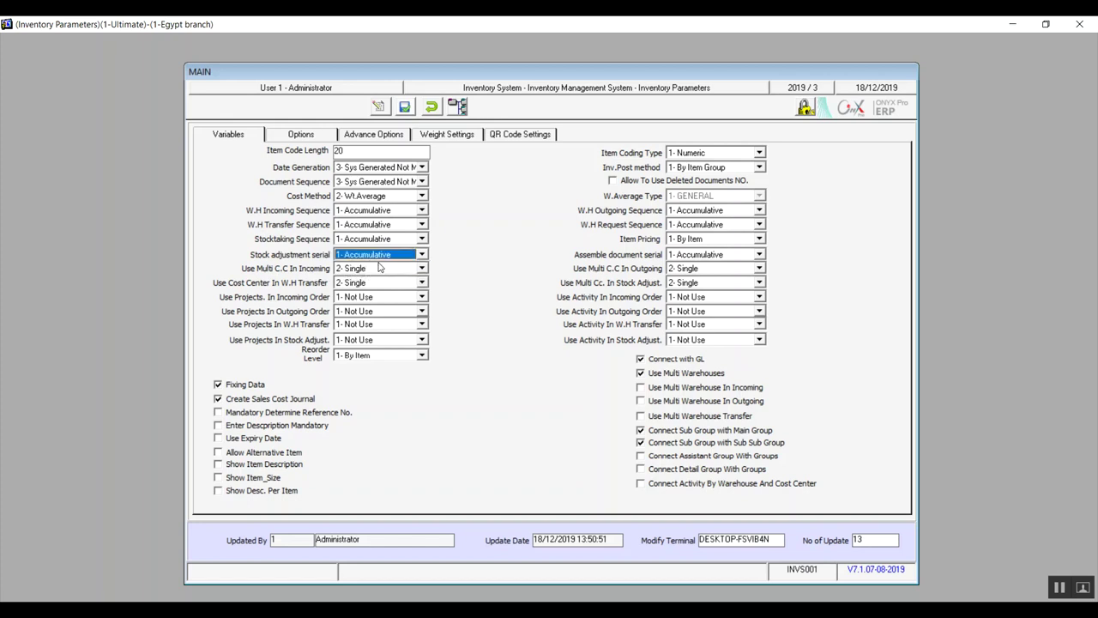
Step: Set Use Multi C.C In Incoming and Use Cost Center In W.H Transfer to 2- Single
click(379, 268)
click(382, 257)
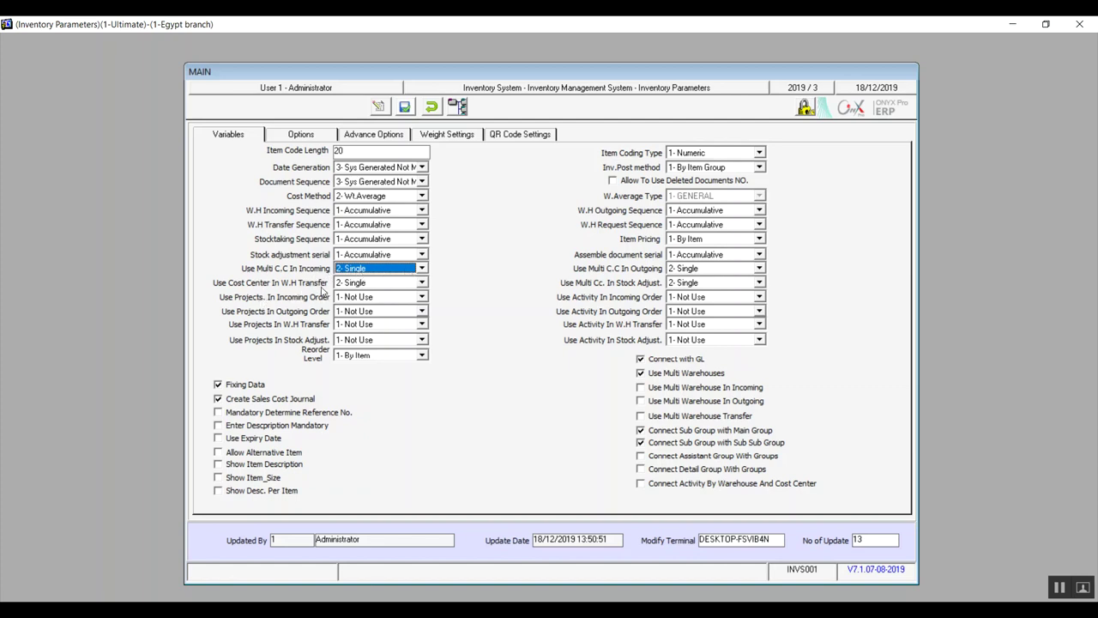
click(425, 269)
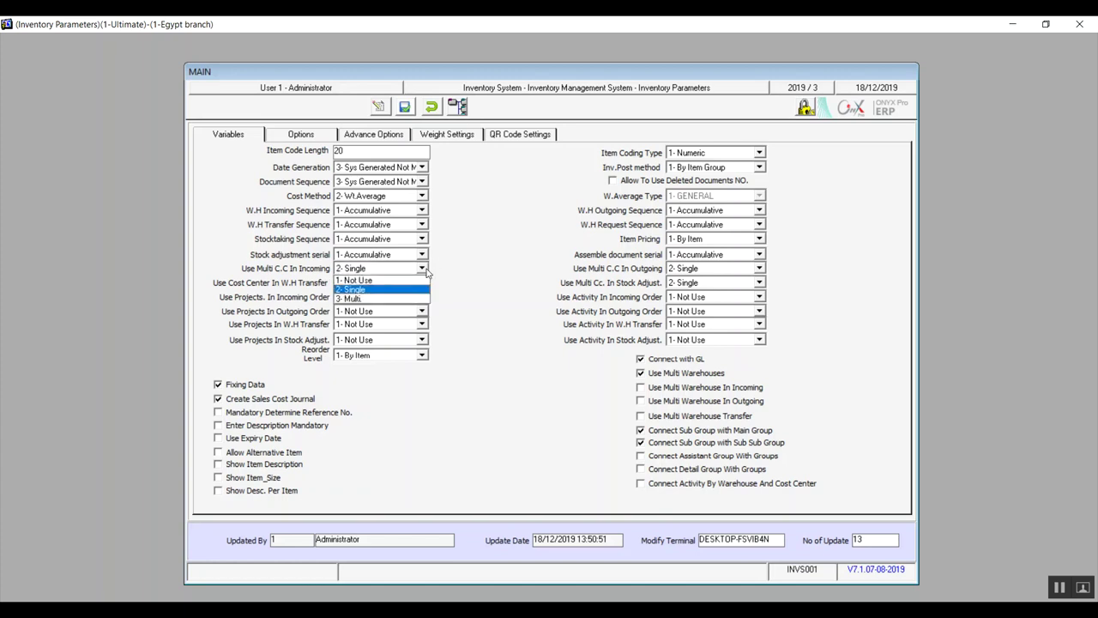
click(371, 293)
click(422, 283)
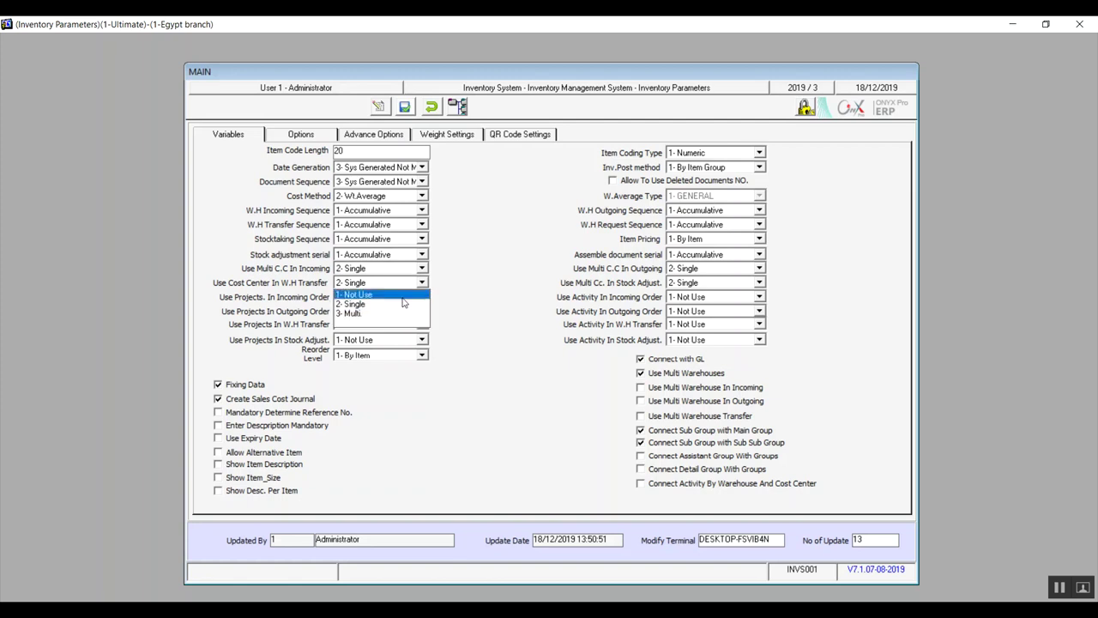
click(383, 305)
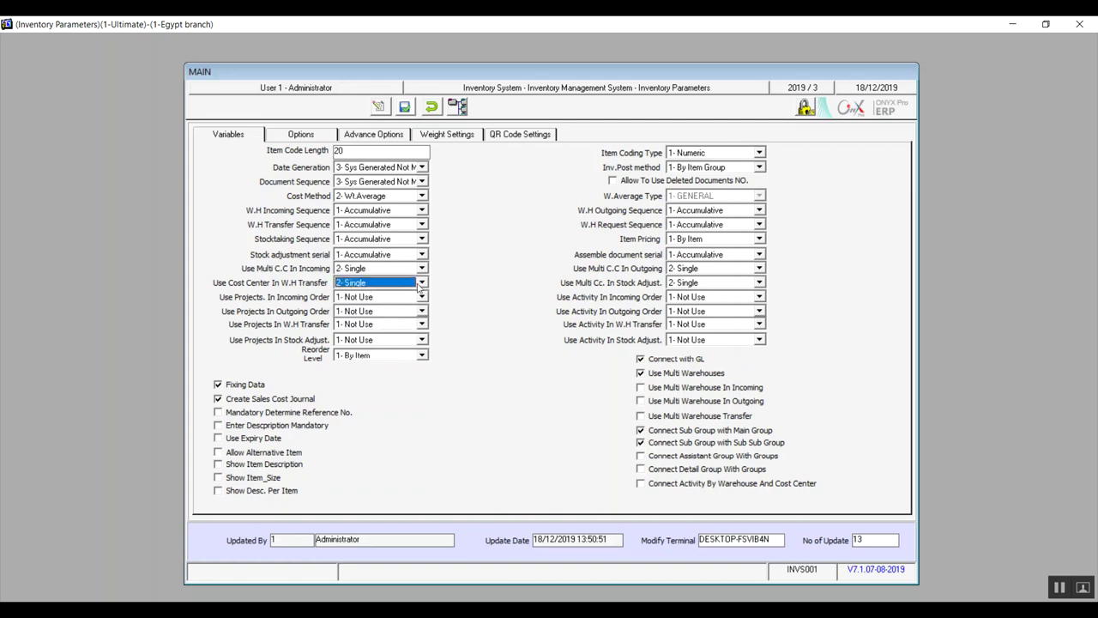
click(422, 284)
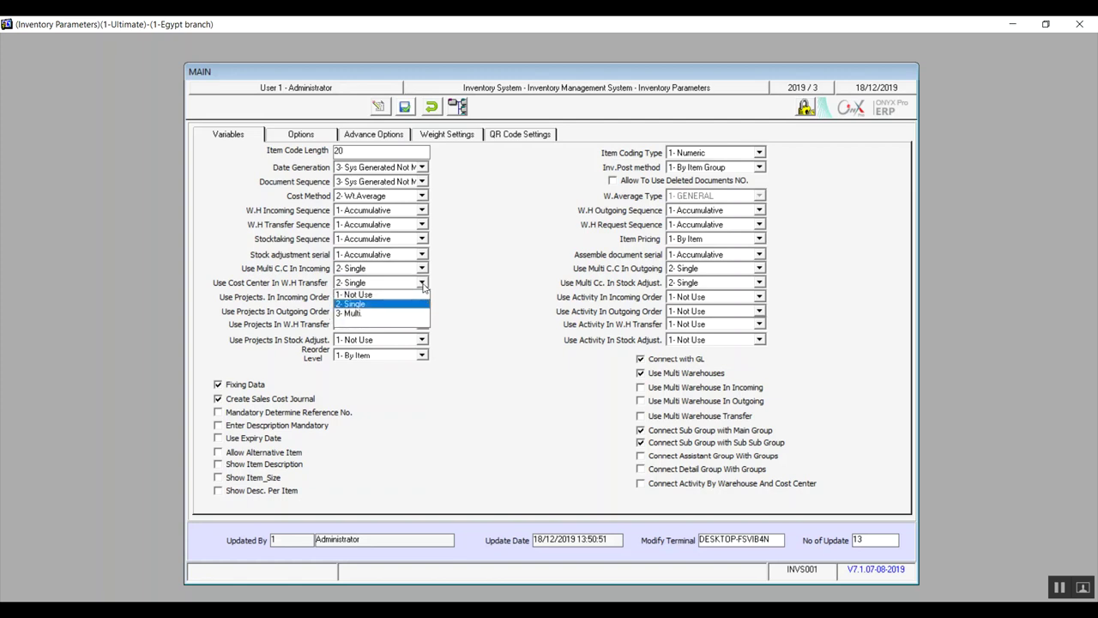
click(371, 305)
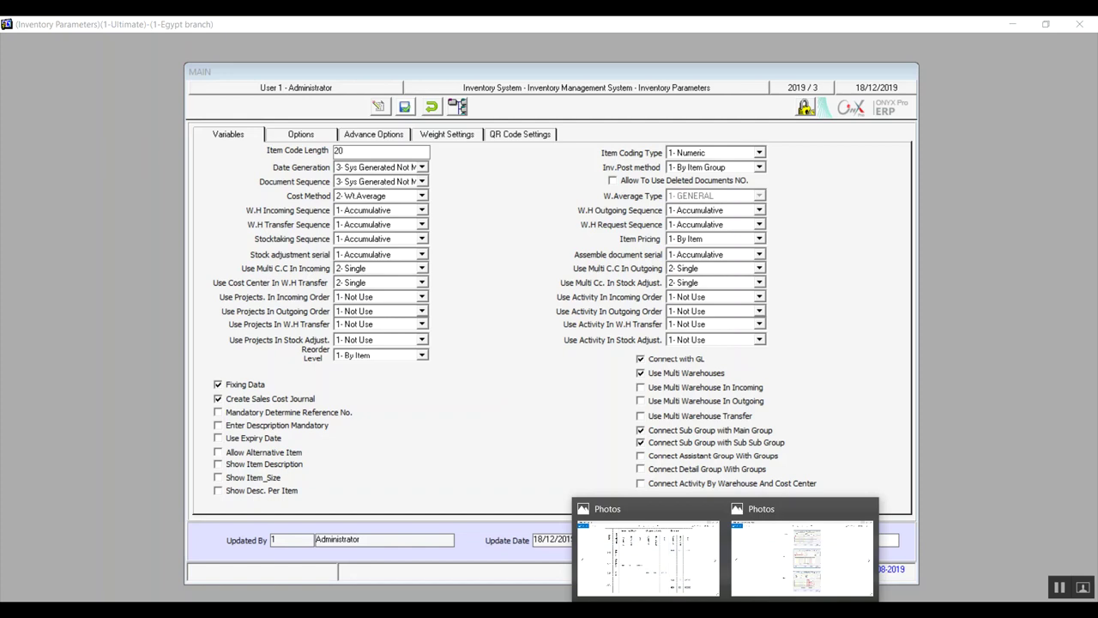
Step: Zoom and pan through the Not Use, Single and Multi cost-center example image, then close it
click(802, 556)
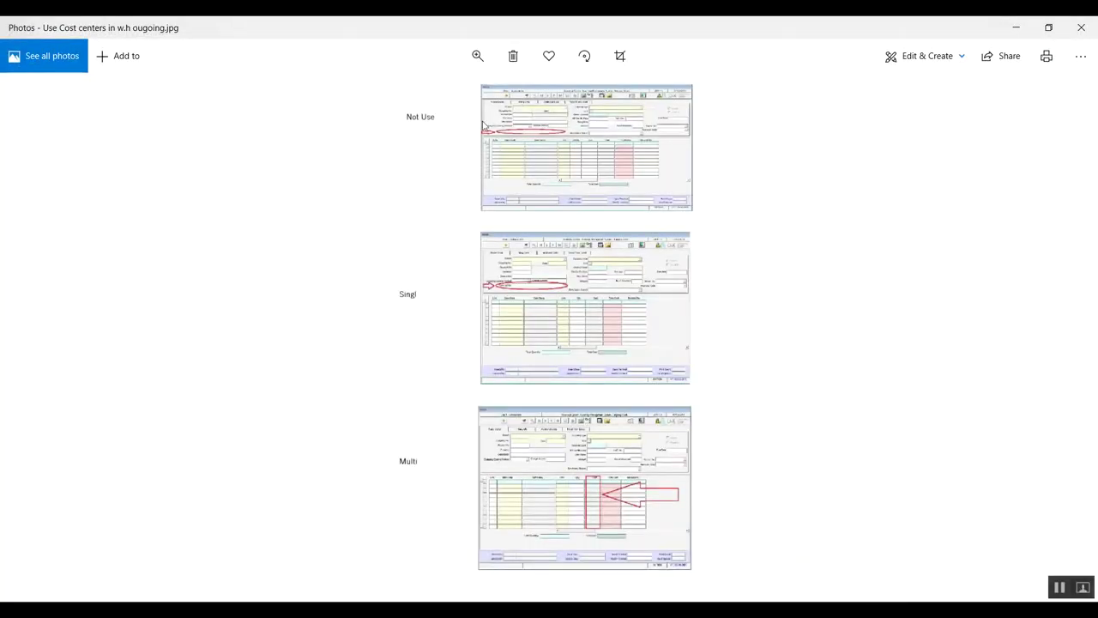
click(478, 55)
click(478, 62)
click(478, 62)
click(455, 88)
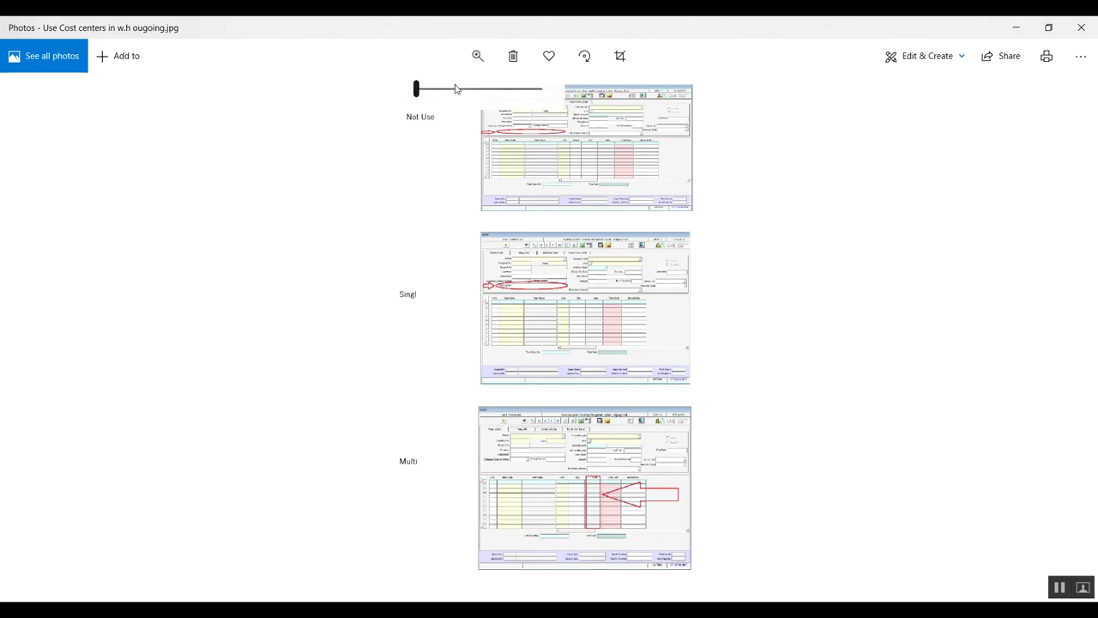
drag(473, 314, 443, 522)
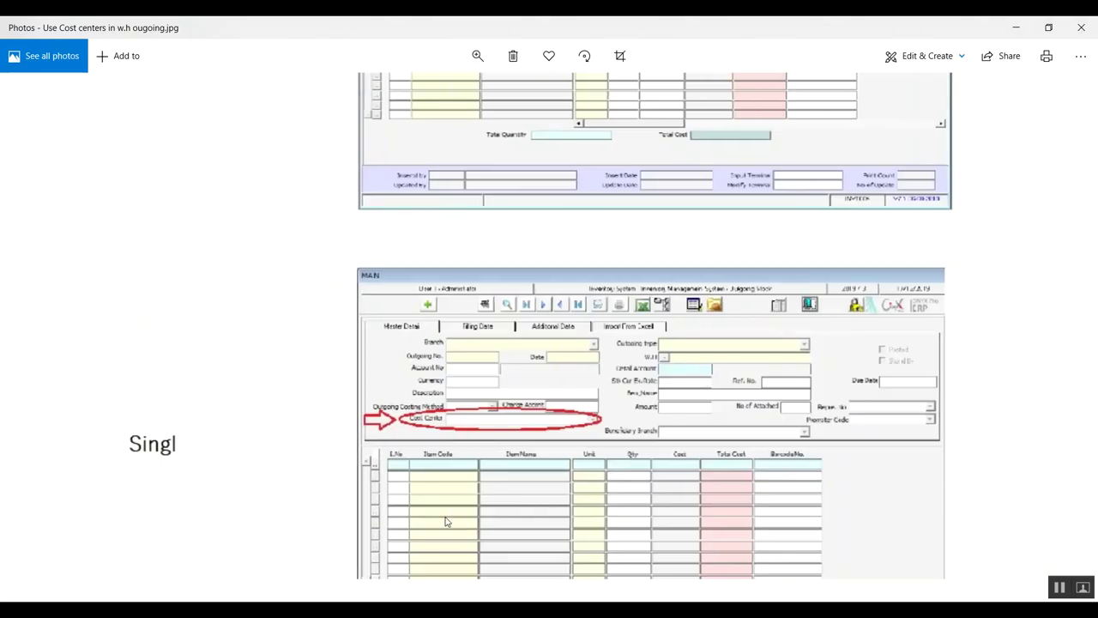
drag(404, 165, 393, 387)
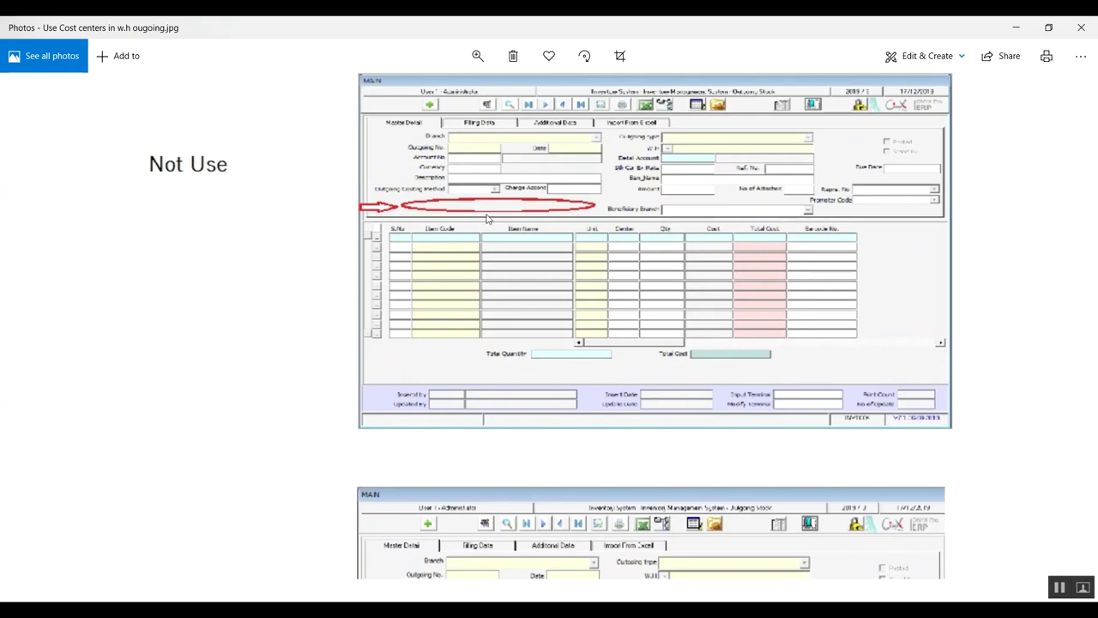
scroll(534, 389, down, 4)
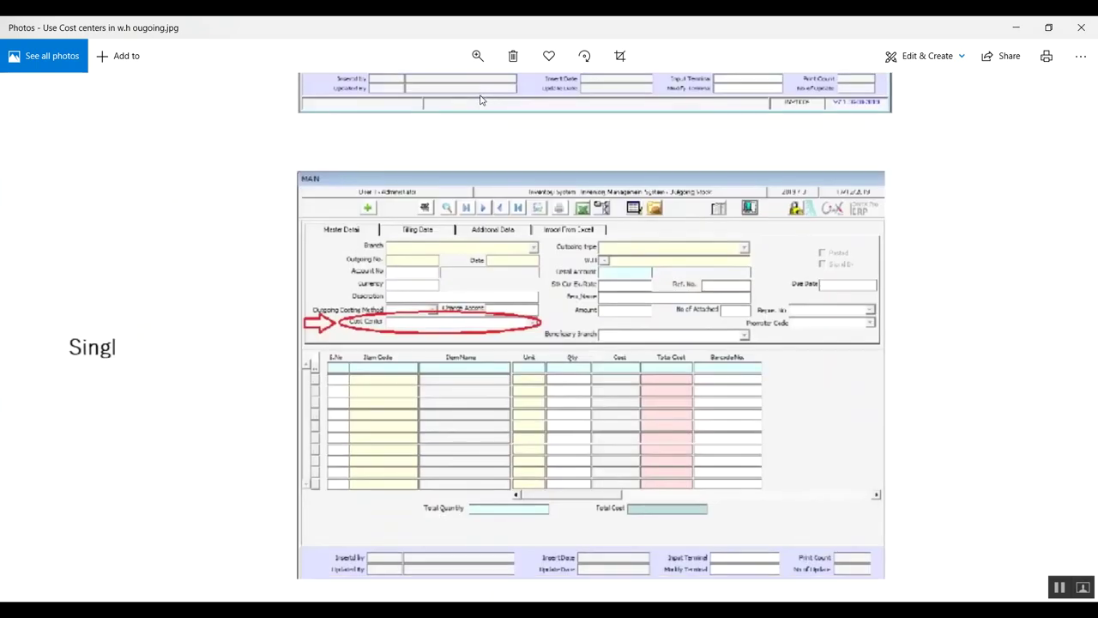
scroll(475, 427, down, 3)
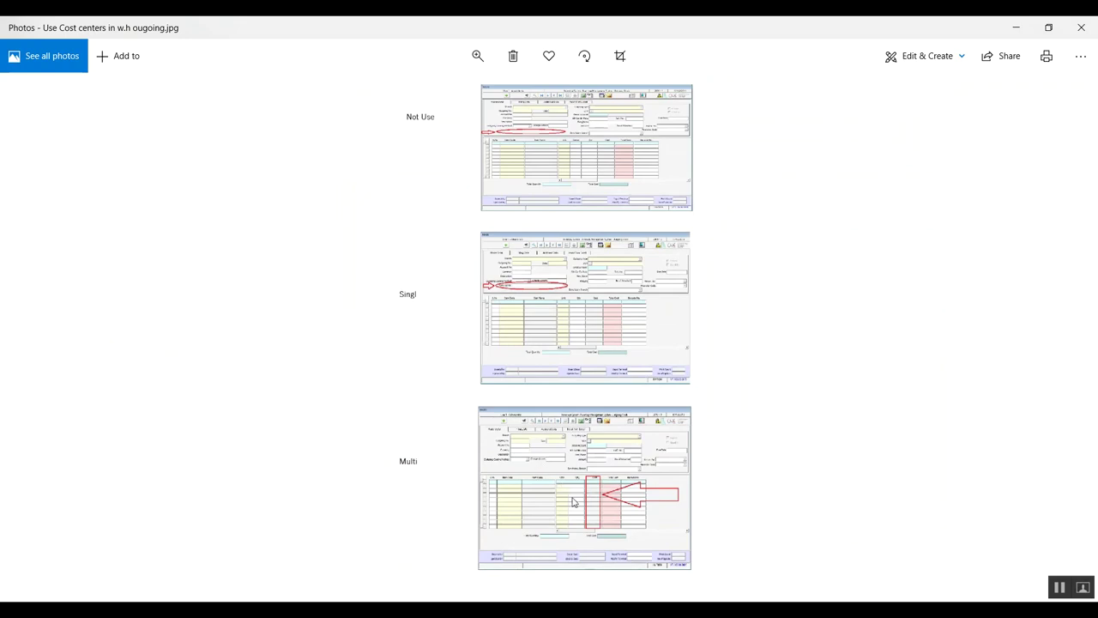
click(1081, 27)
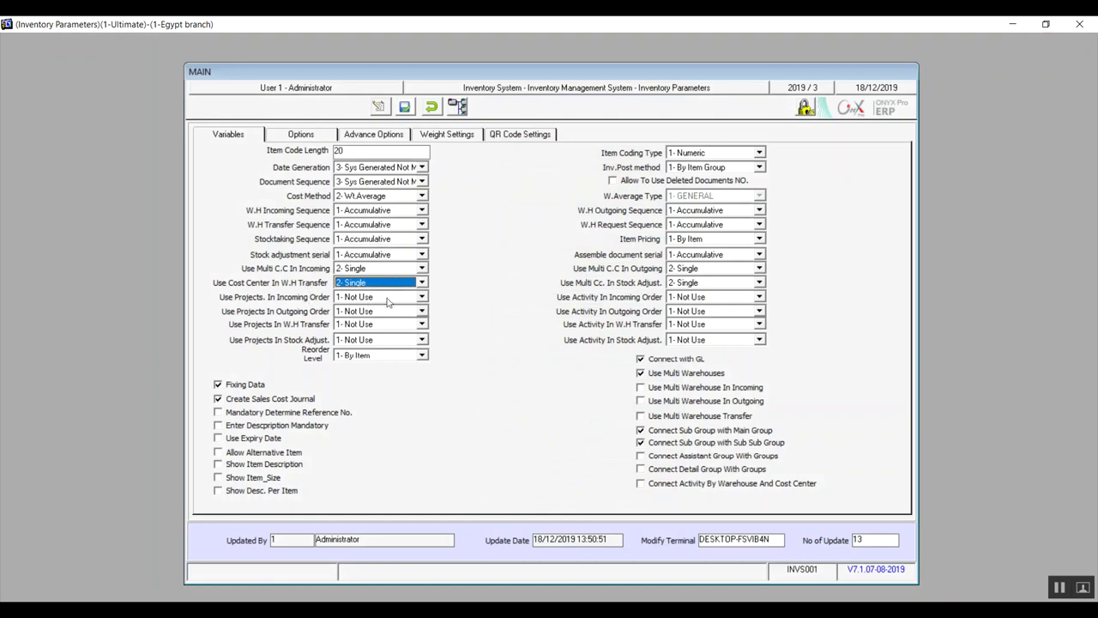
click(422, 296)
click(424, 299)
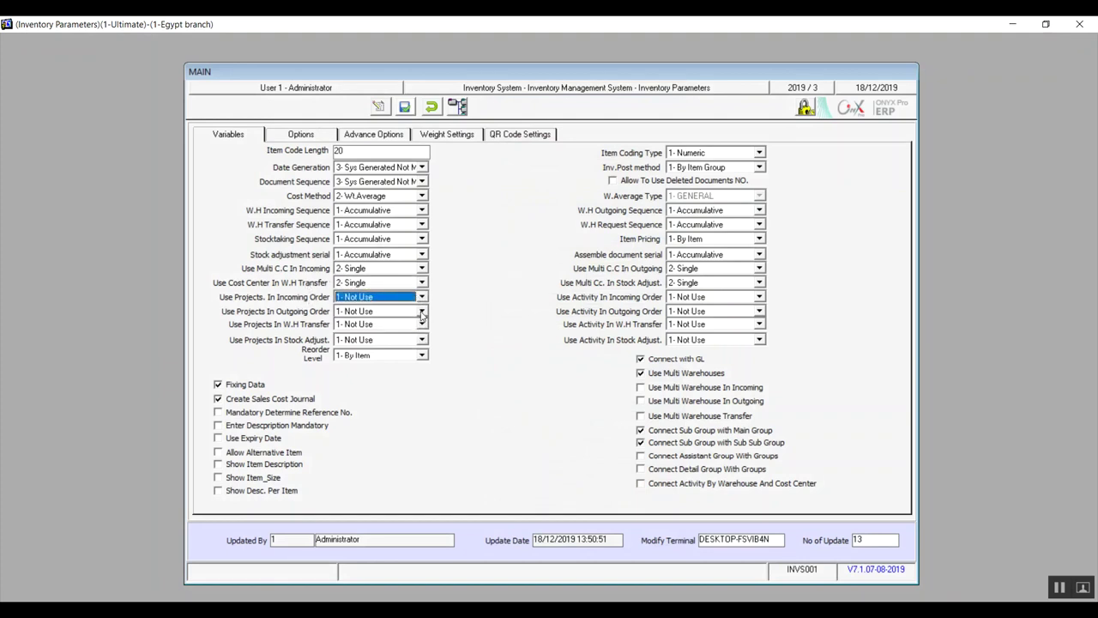
click(422, 312)
click(422, 313)
click(343, 354)
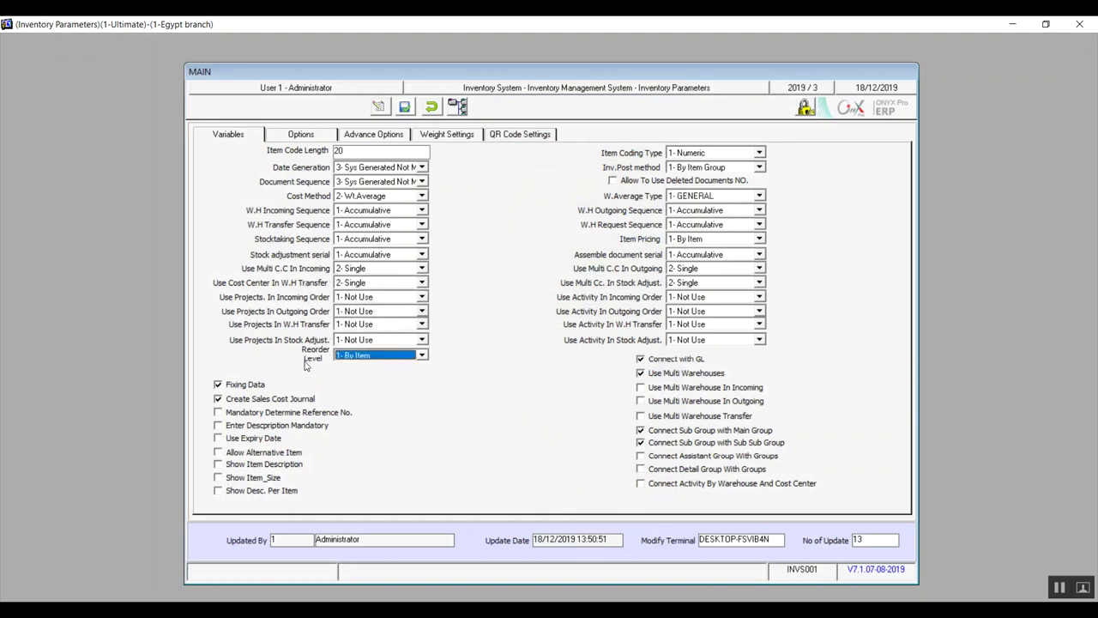
click(422, 355)
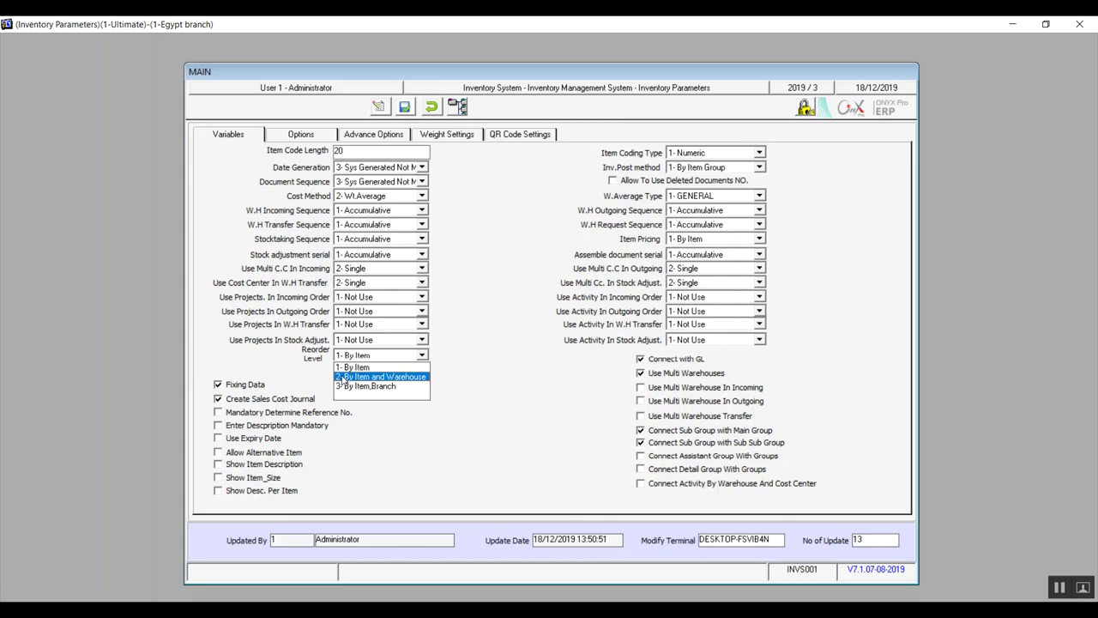
click(359, 367)
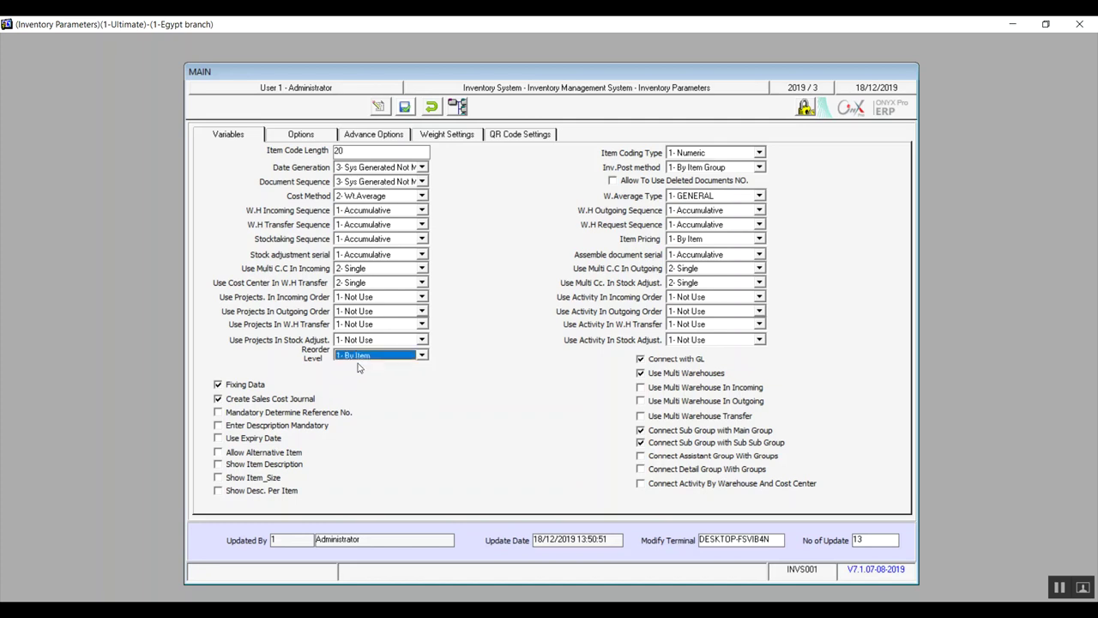
click(759, 154)
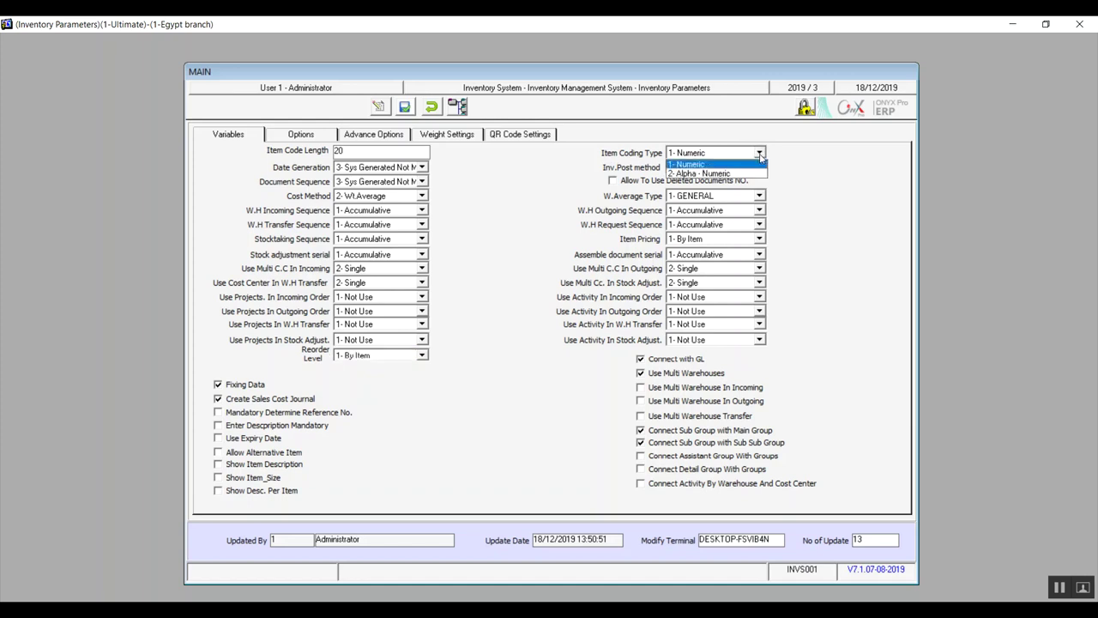
click(707, 165)
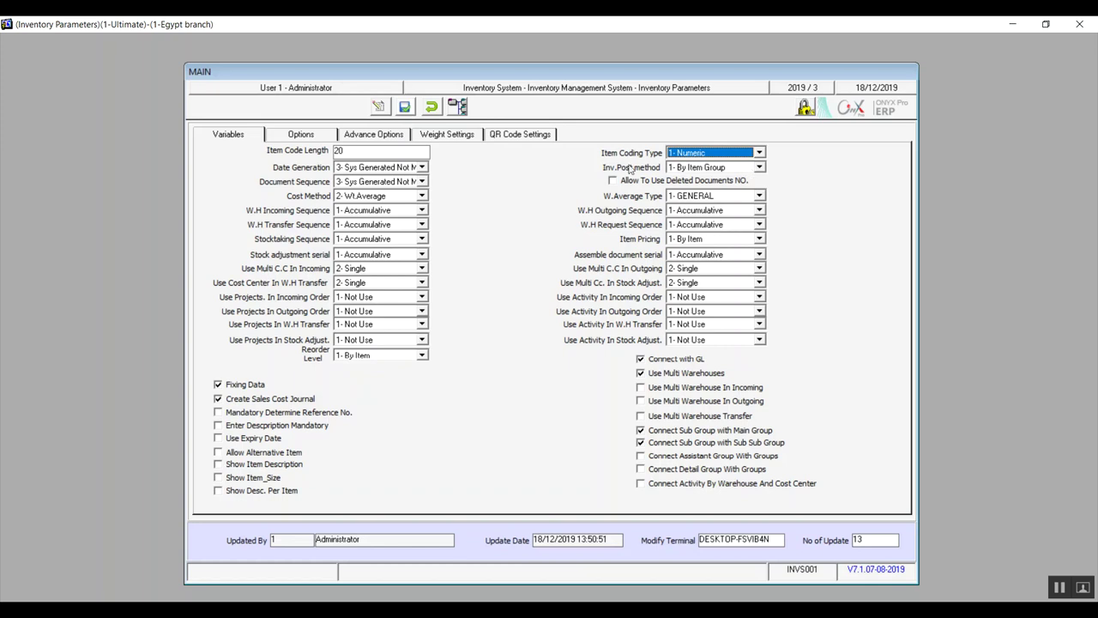
click(759, 168)
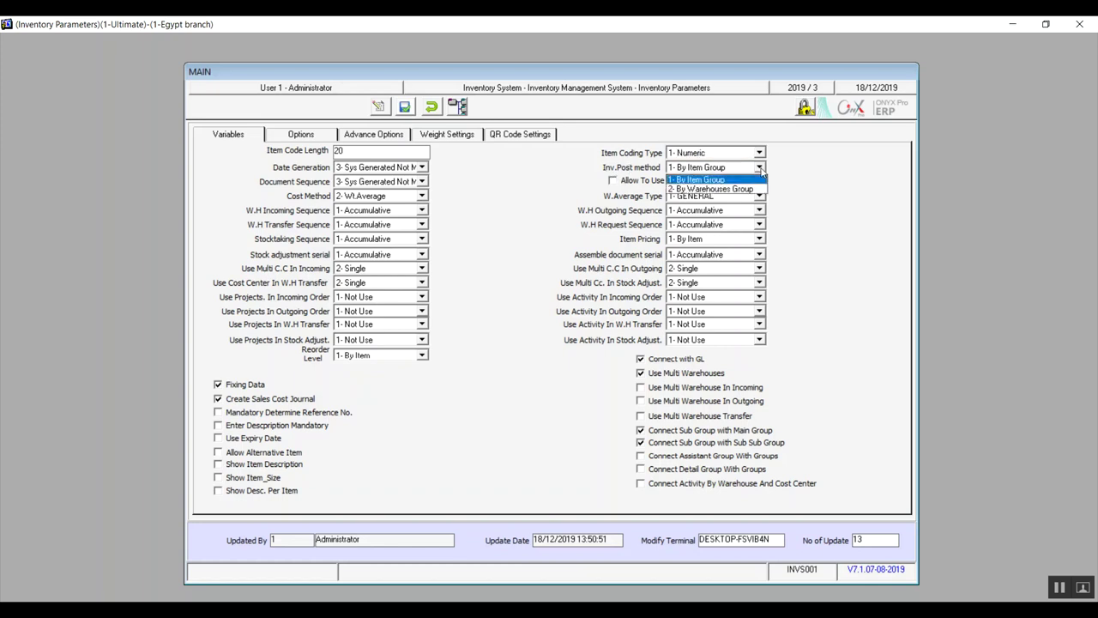
click(710, 182)
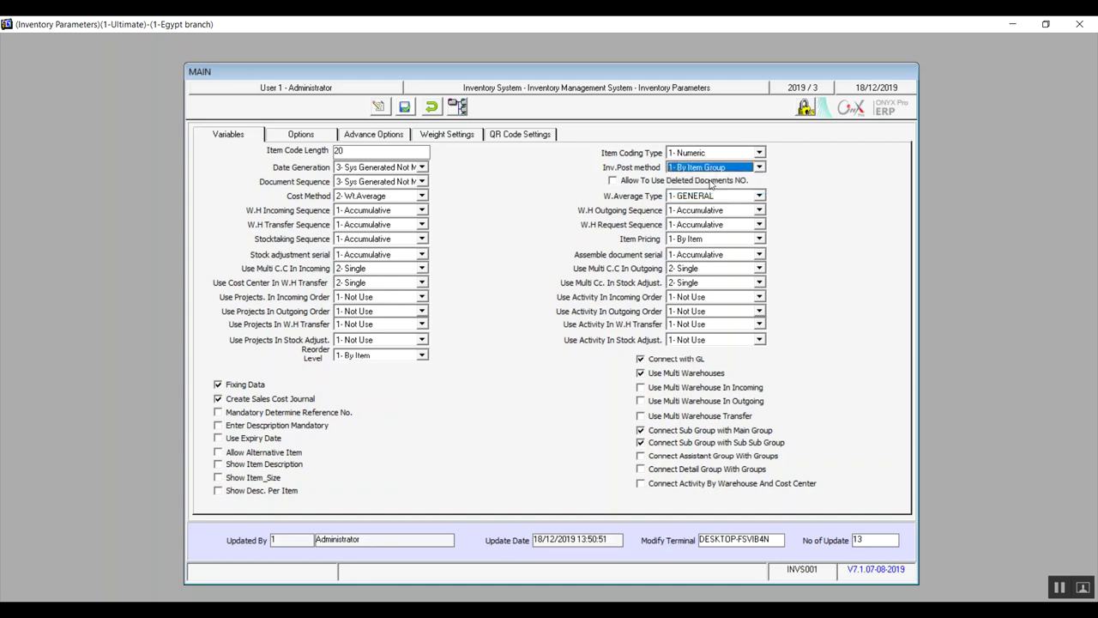
click(760, 168)
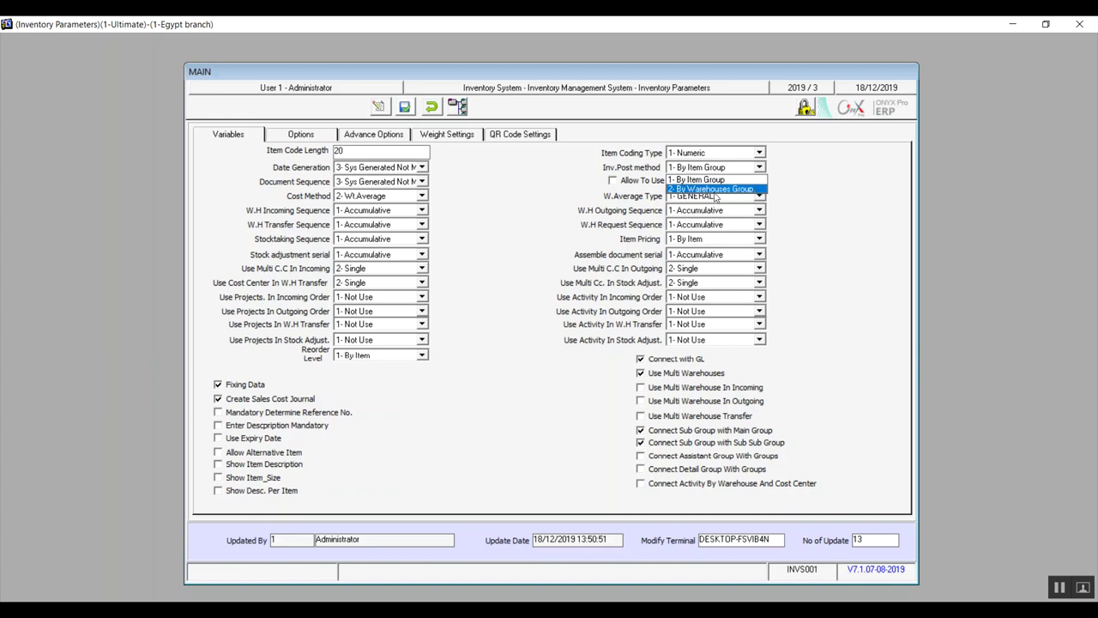
click(711, 183)
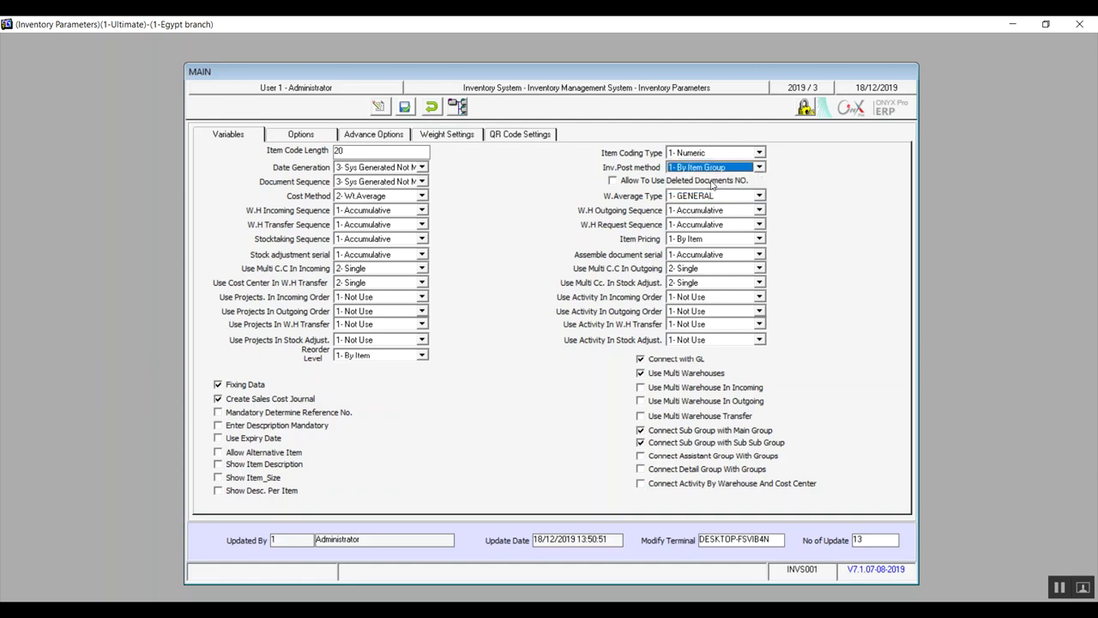
click(612, 181)
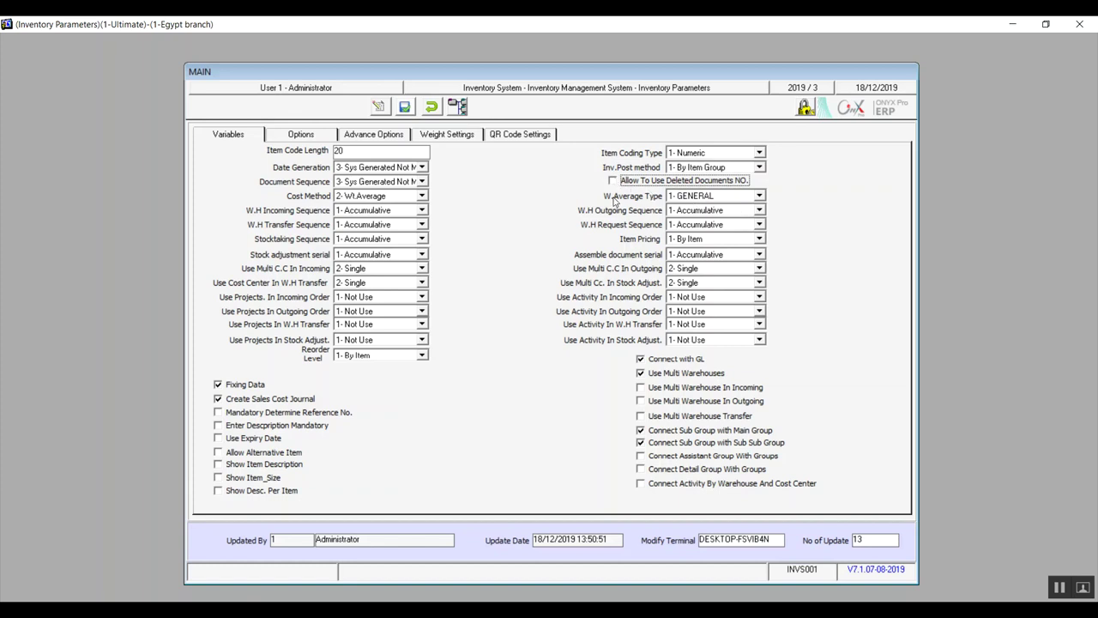
click(759, 197)
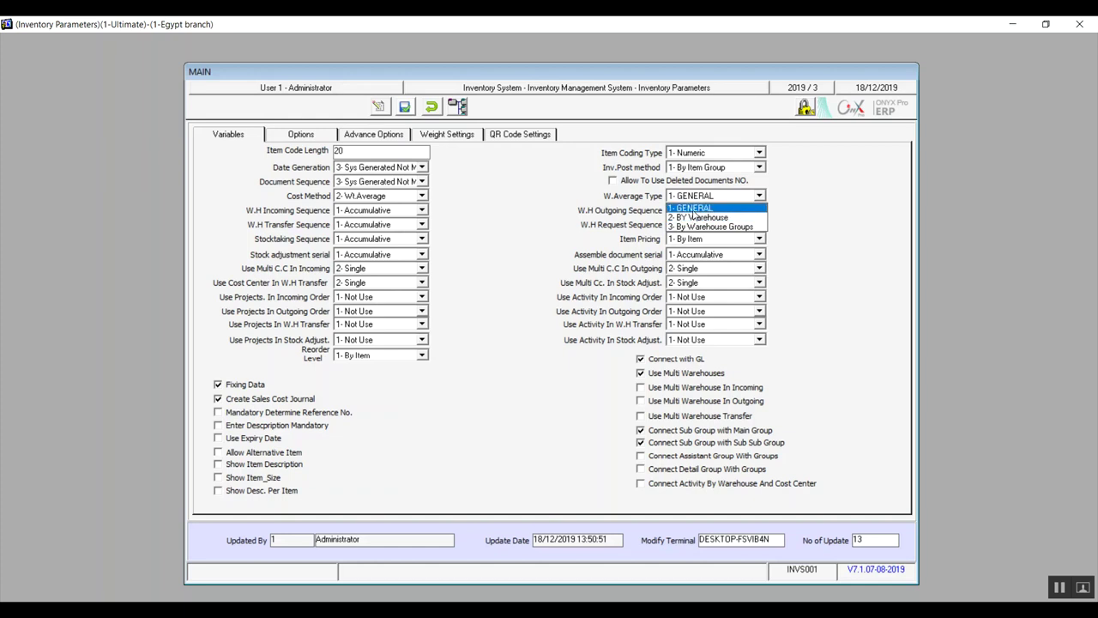
click(695, 217)
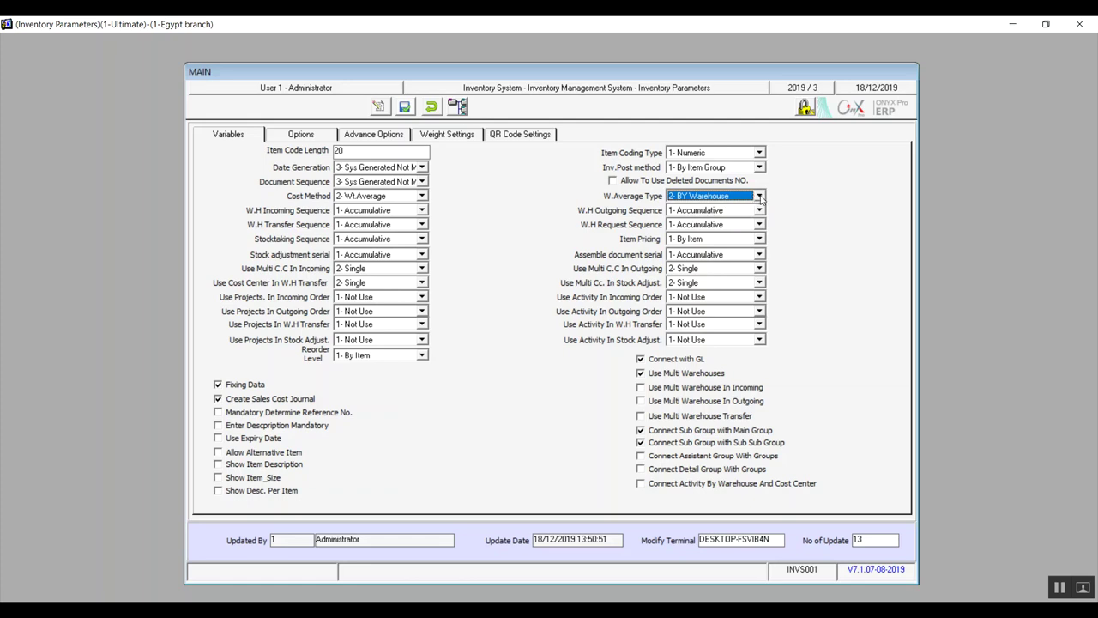
click(760, 196)
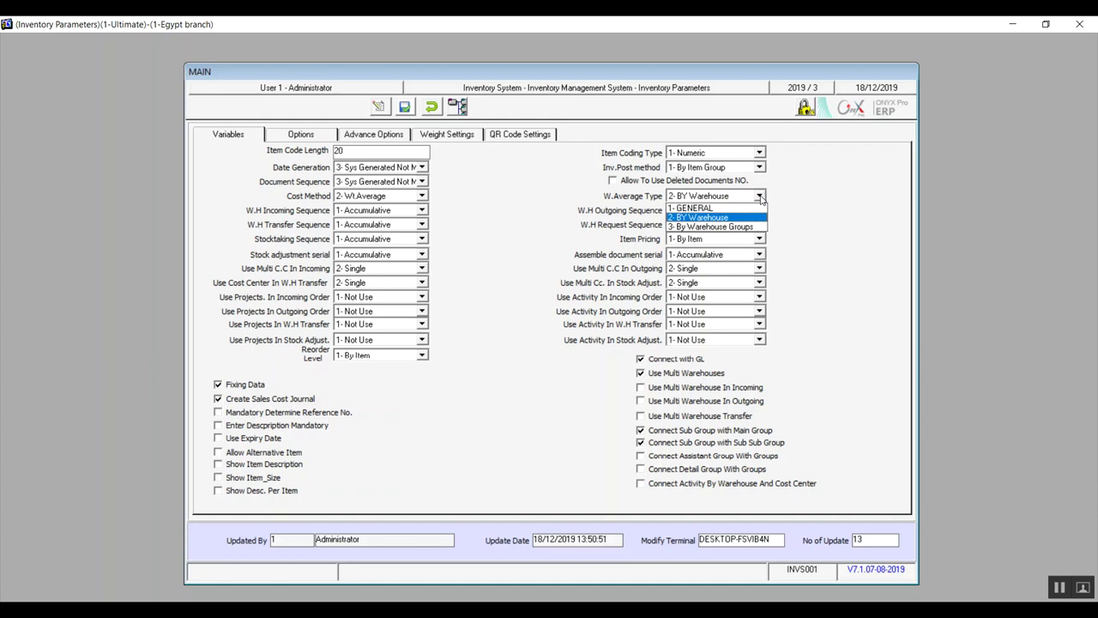
key(Down)
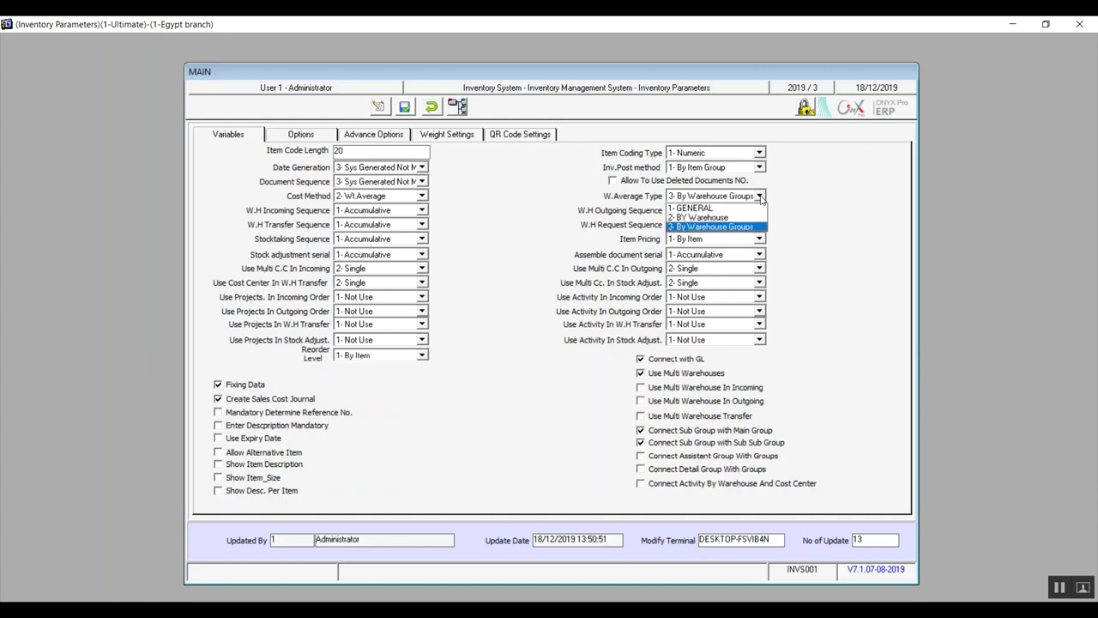
click(760, 197)
click(760, 198)
click(760, 197)
click(761, 198)
click(761, 197)
click(760, 197)
click(761, 197)
click(760, 197)
key(Up)
key(Up)
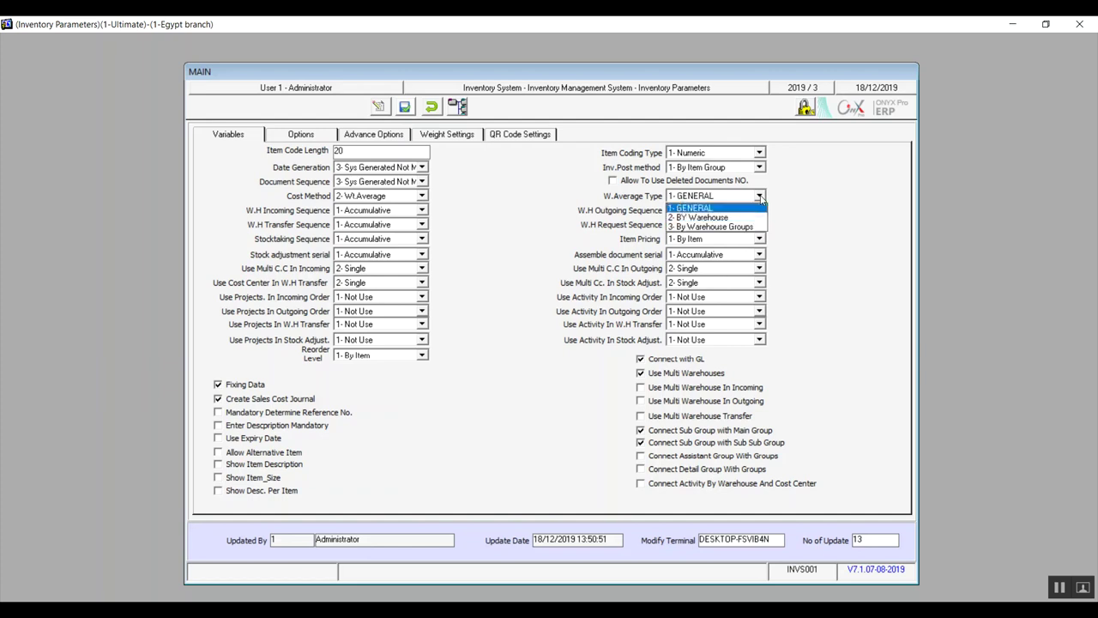
key(Return)
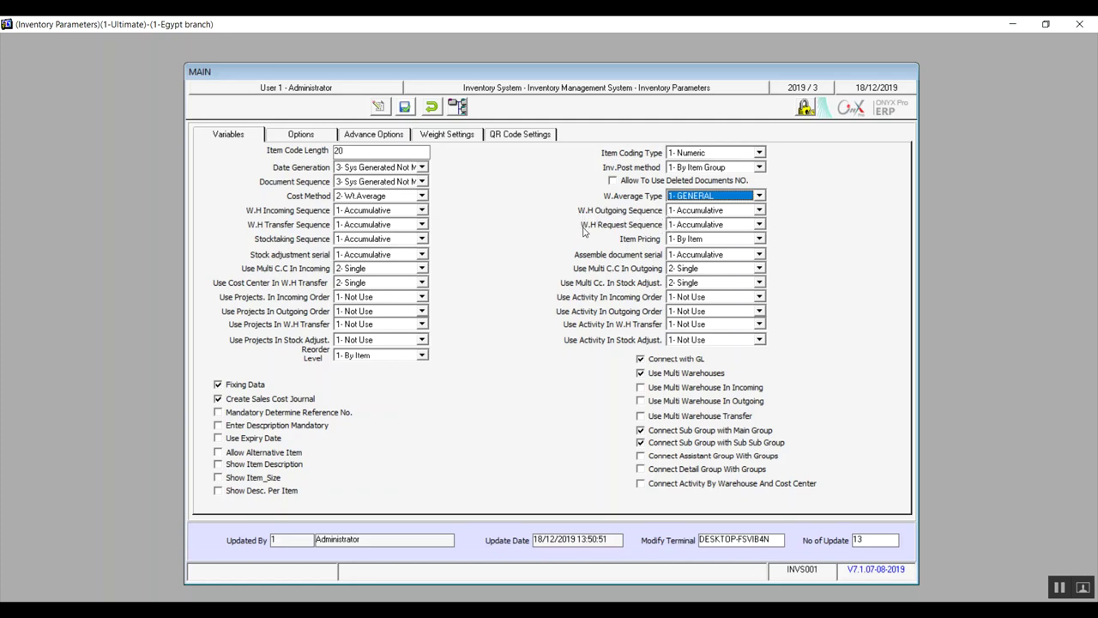
click(759, 210)
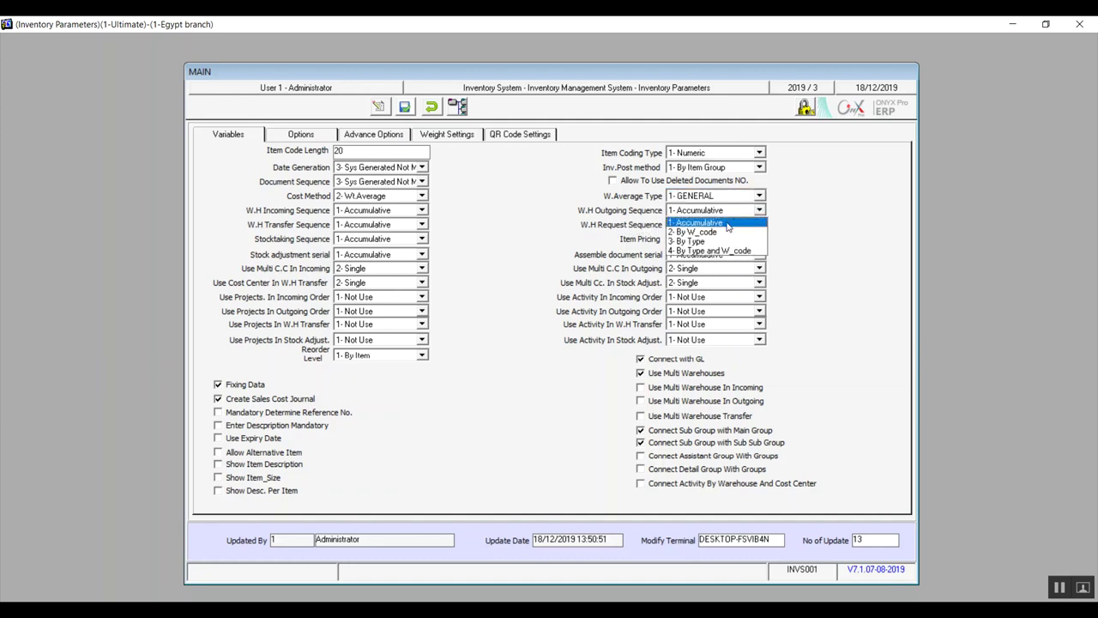
Step: Keep W.H Outgoing Sequence and W.H Request Sequence at 1- Accumulative
click(763, 216)
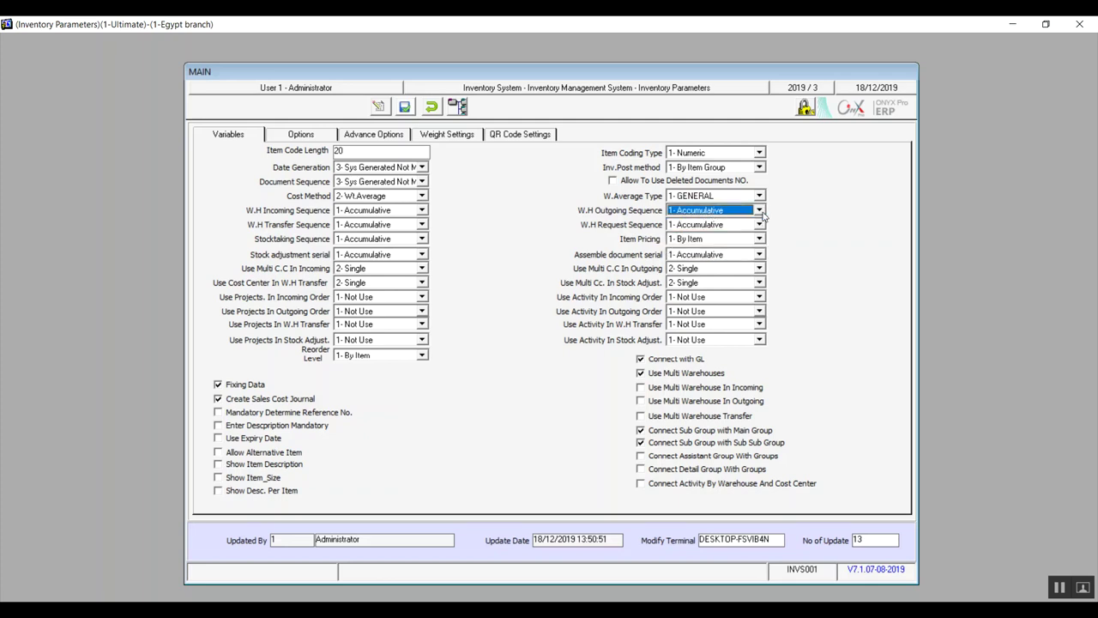
click(760, 225)
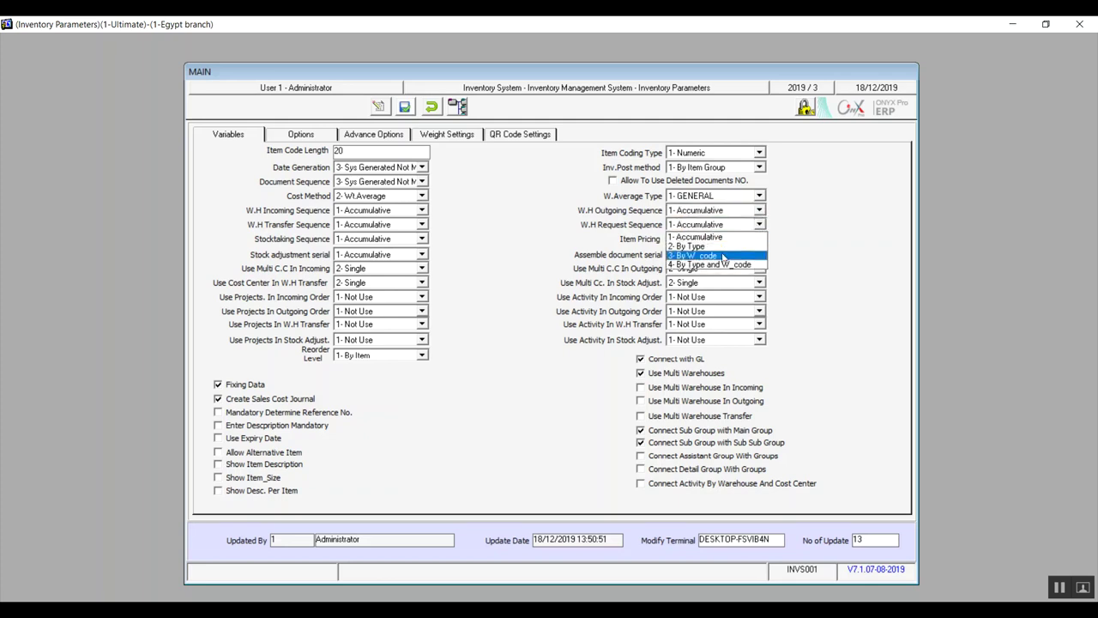
click(718, 236)
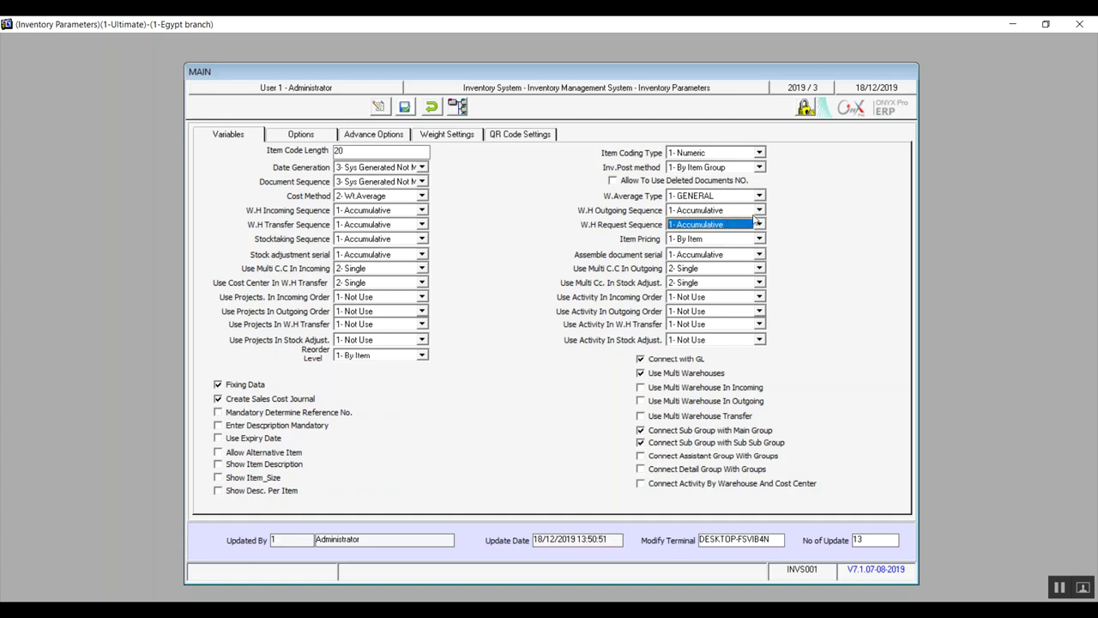
click(760, 211)
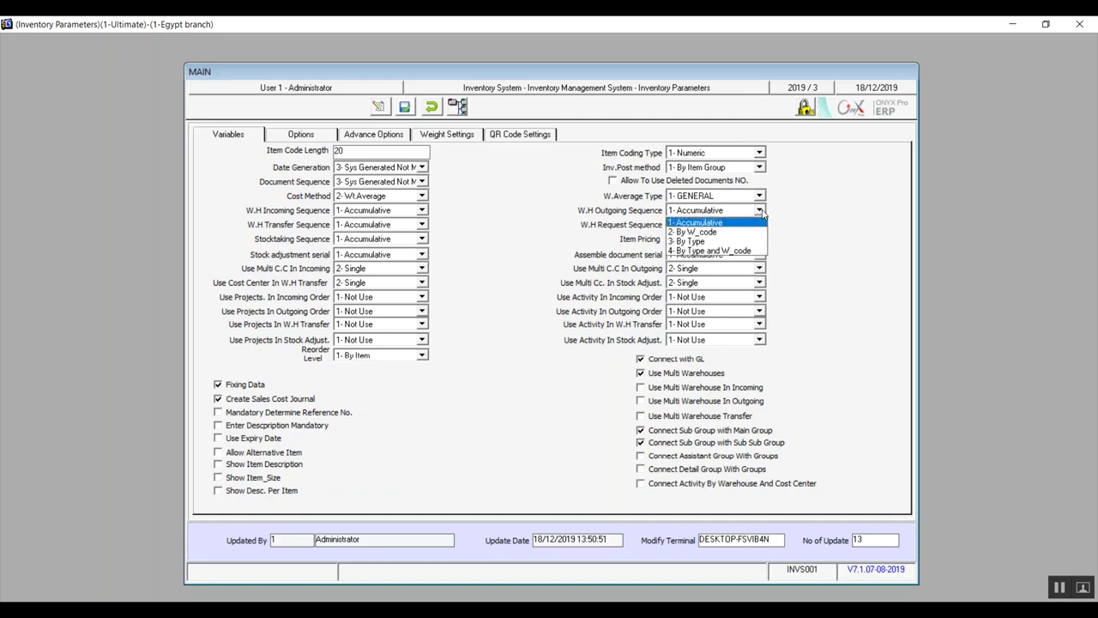
click(713, 228)
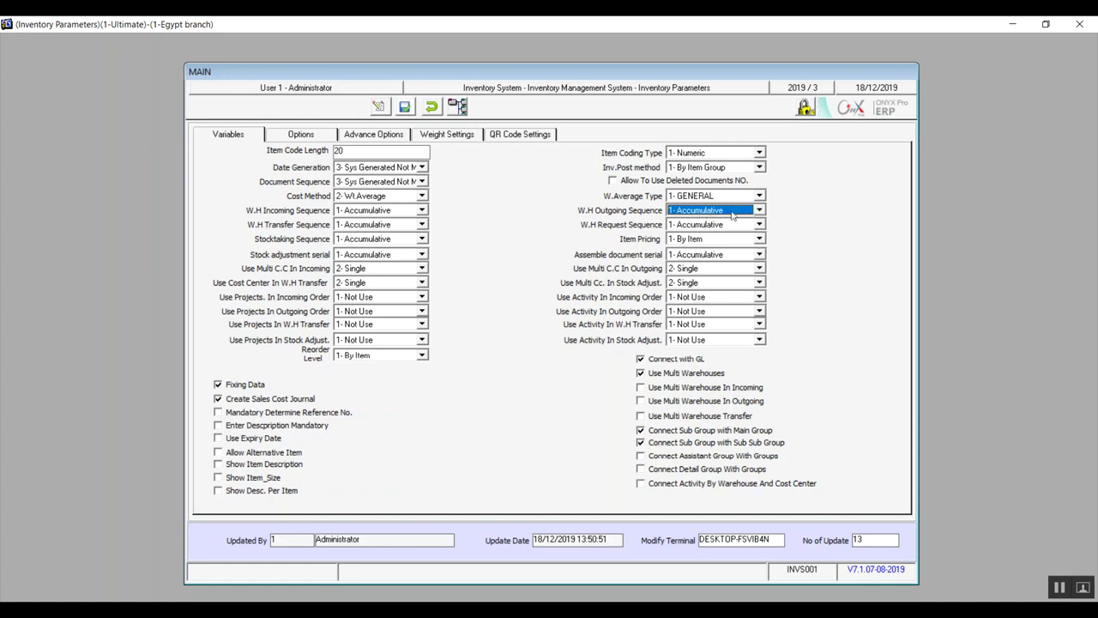
click(760, 224)
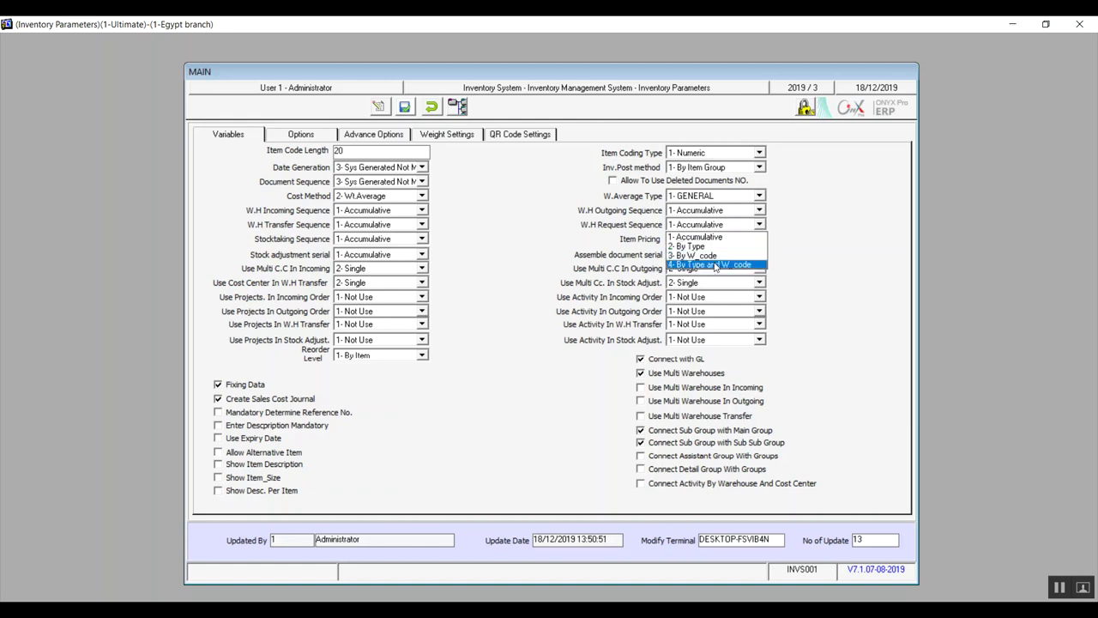
click(715, 236)
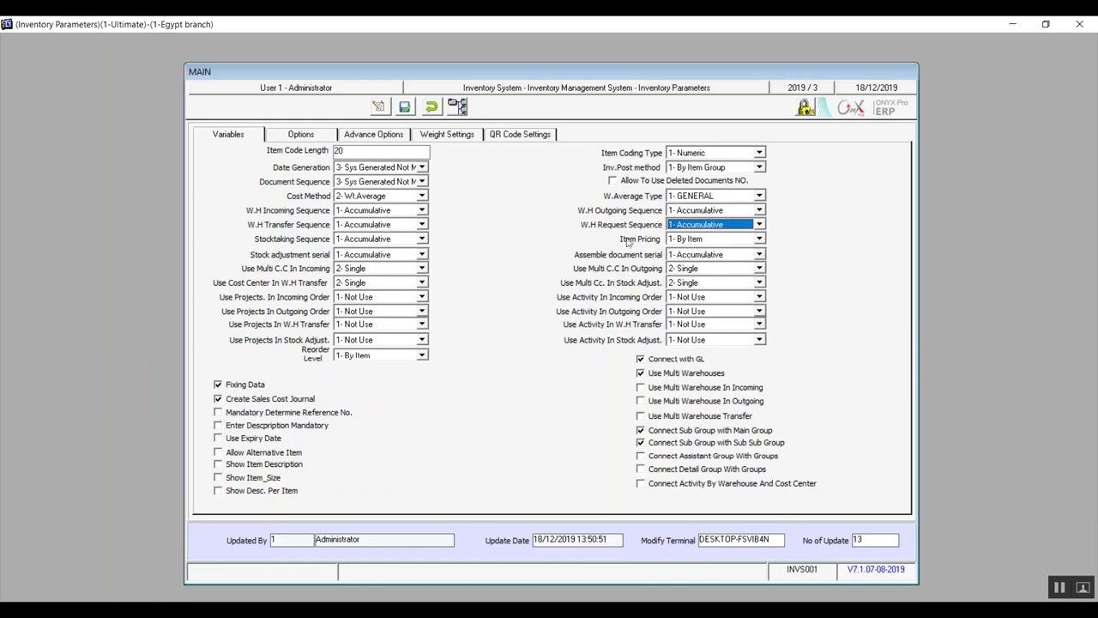
click(760, 239)
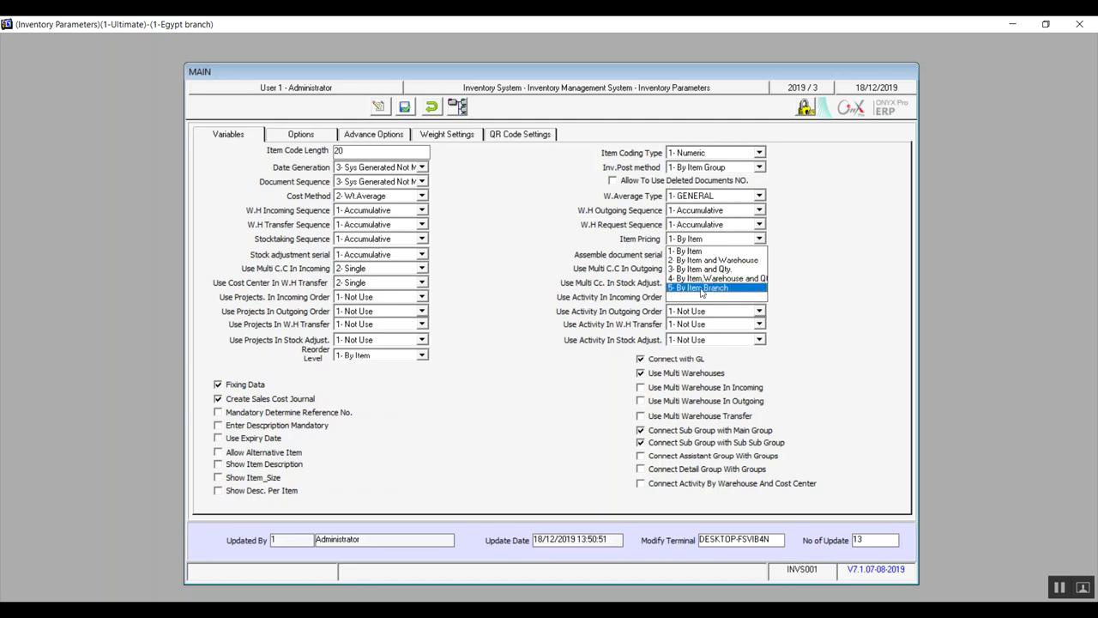
Step: Set Item Pricing to 1- By Item and Assemble document serial to 1- Accumulative
click(695, 251)
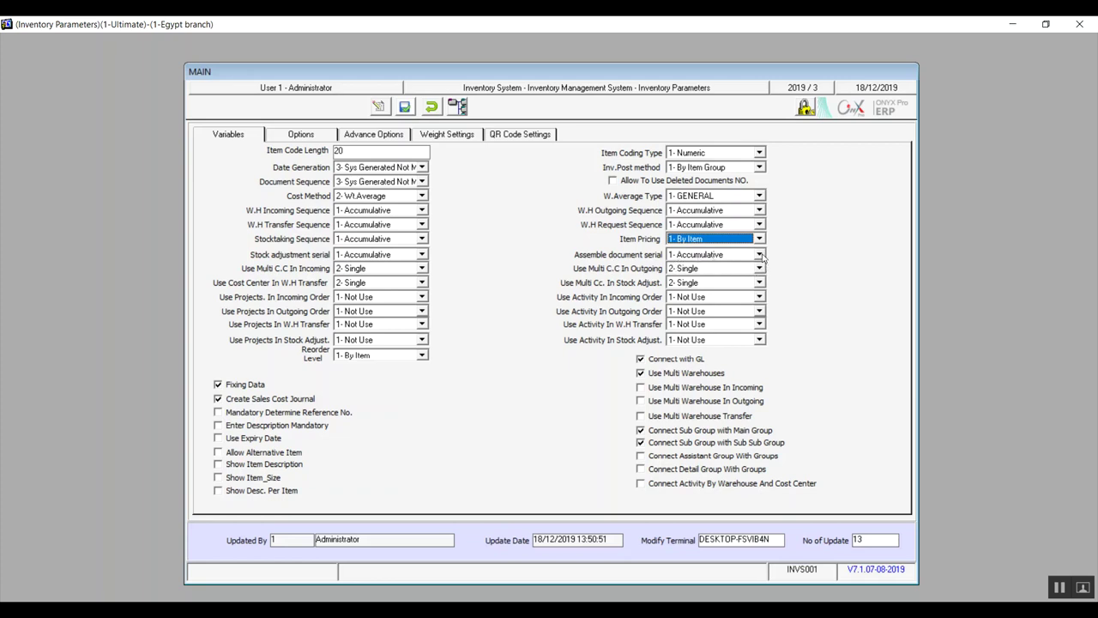
click(759, 255)
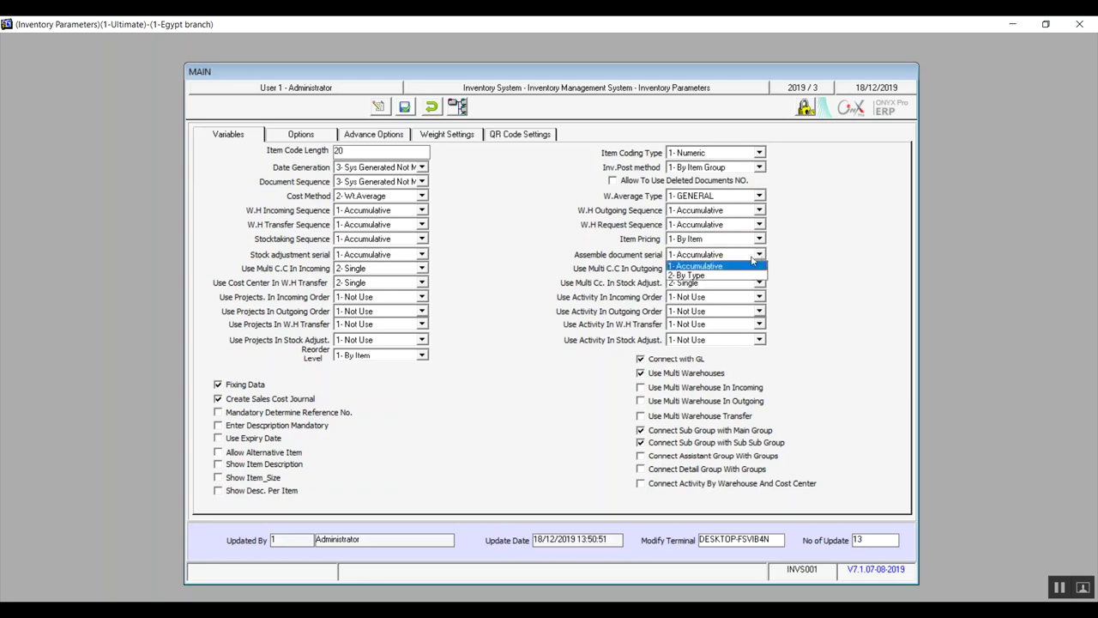
click(705, 269)
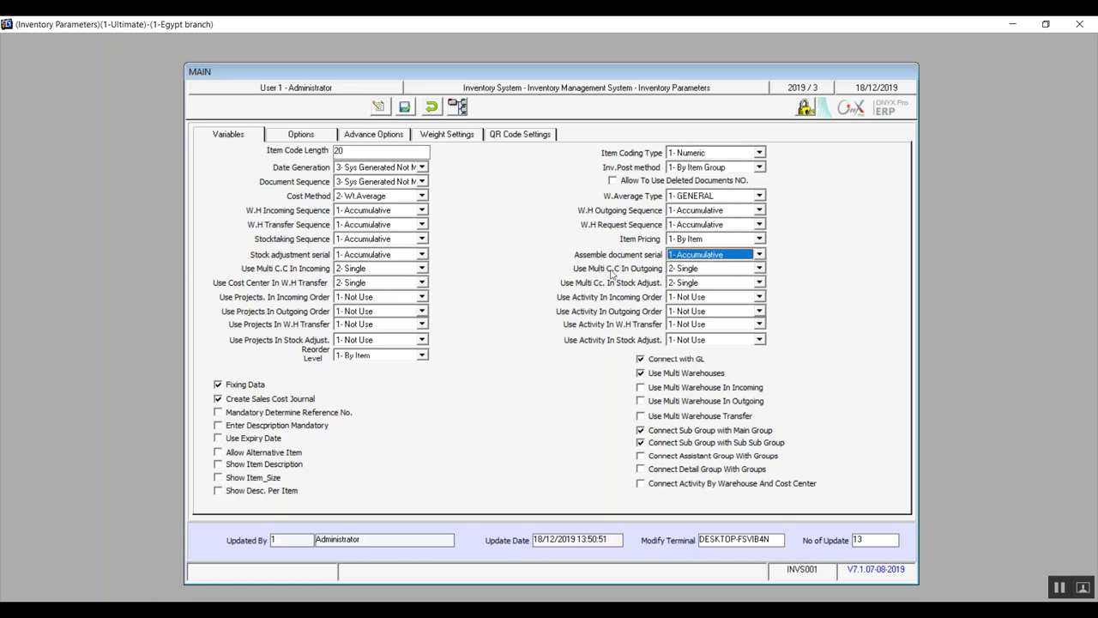
Step: Set outgoing and stock-adjustment cost centers to 2- Single and incoming-order activity to 1- Not Use
click(756, 271)
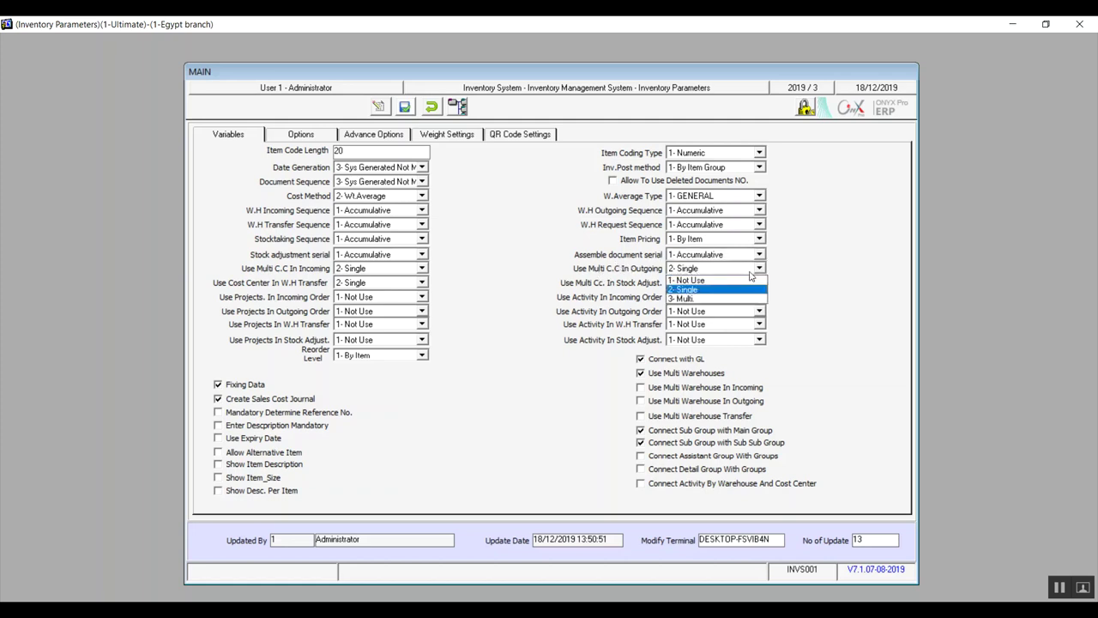
click(698, 290)
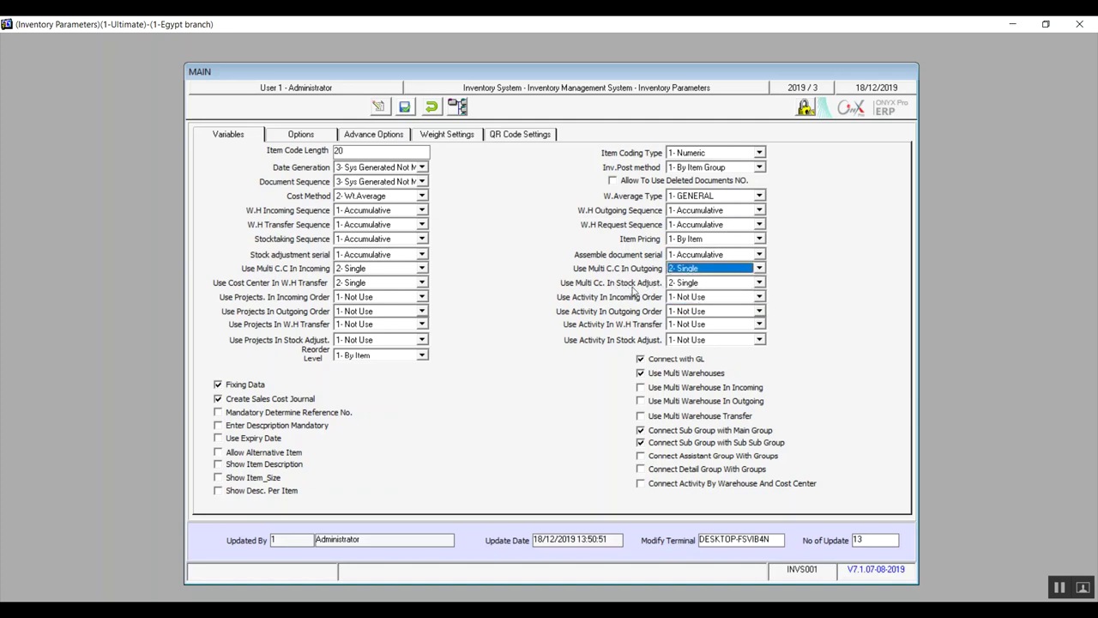
click(758, 284)
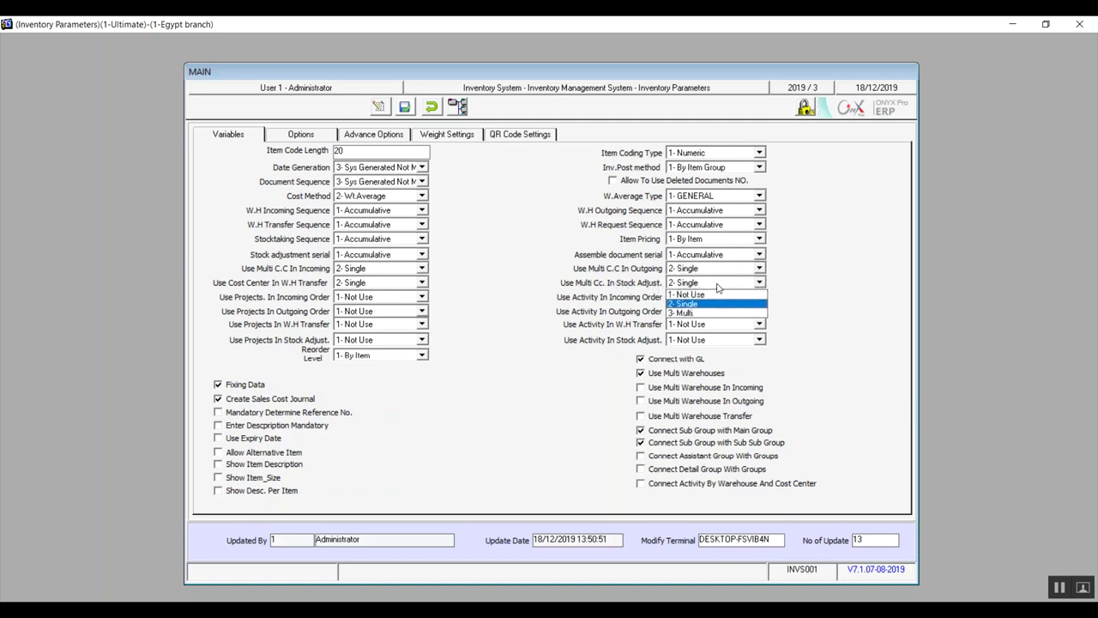
click(688, 306)
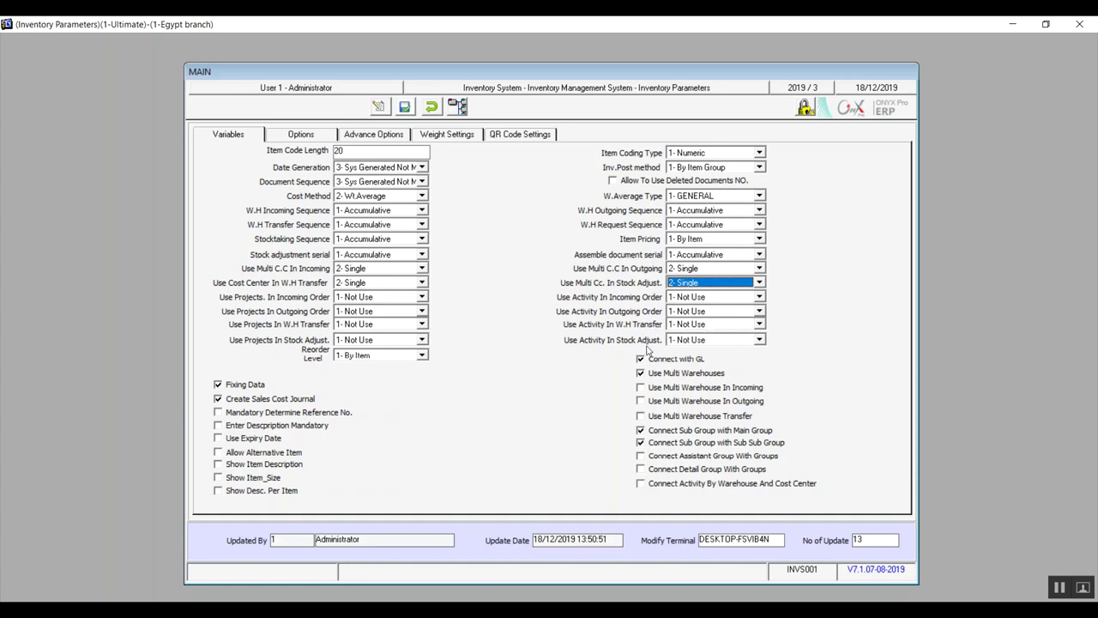
click(759, 296)
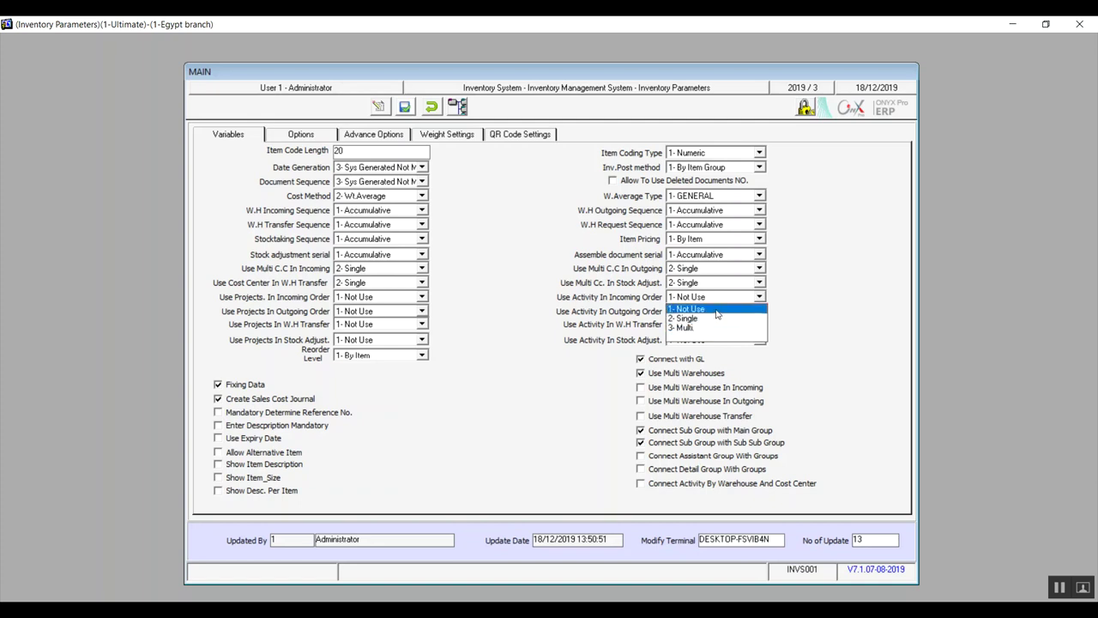
click(717, 311)
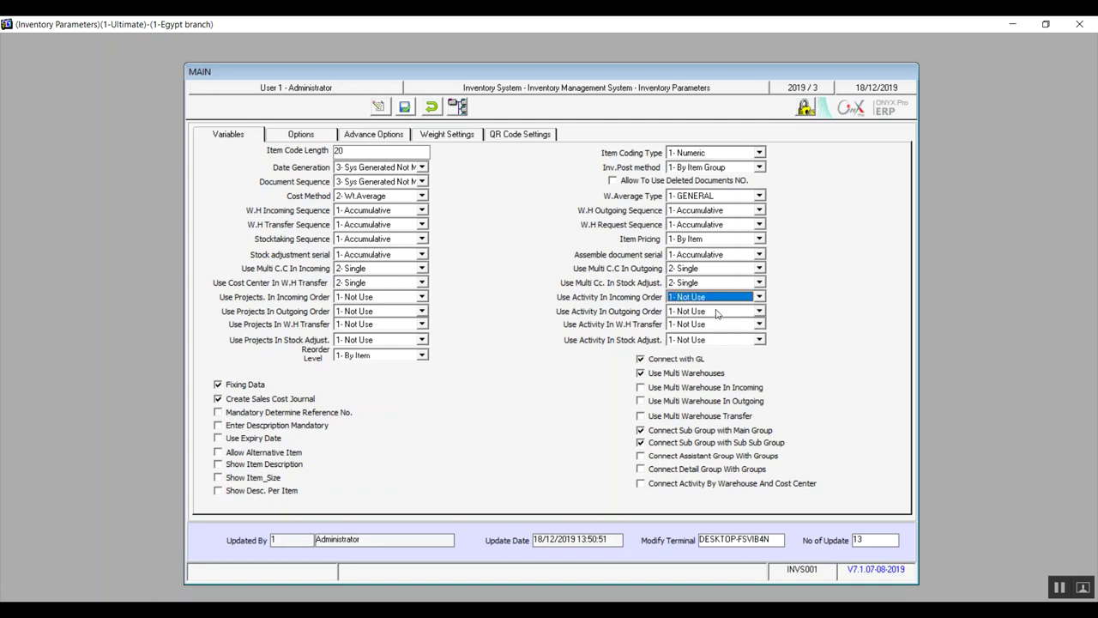
Step: Leave Fixing Data and Create Sales Cost Journal checked and tick Mandatory Determine Reference No
click(219, 385)
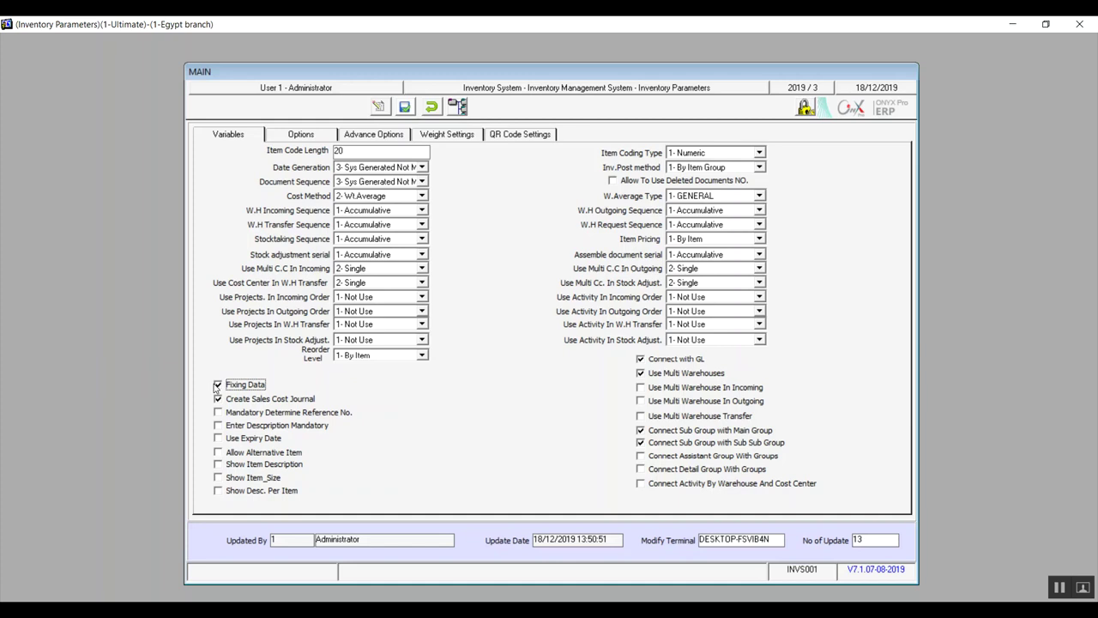
click(225, 400)
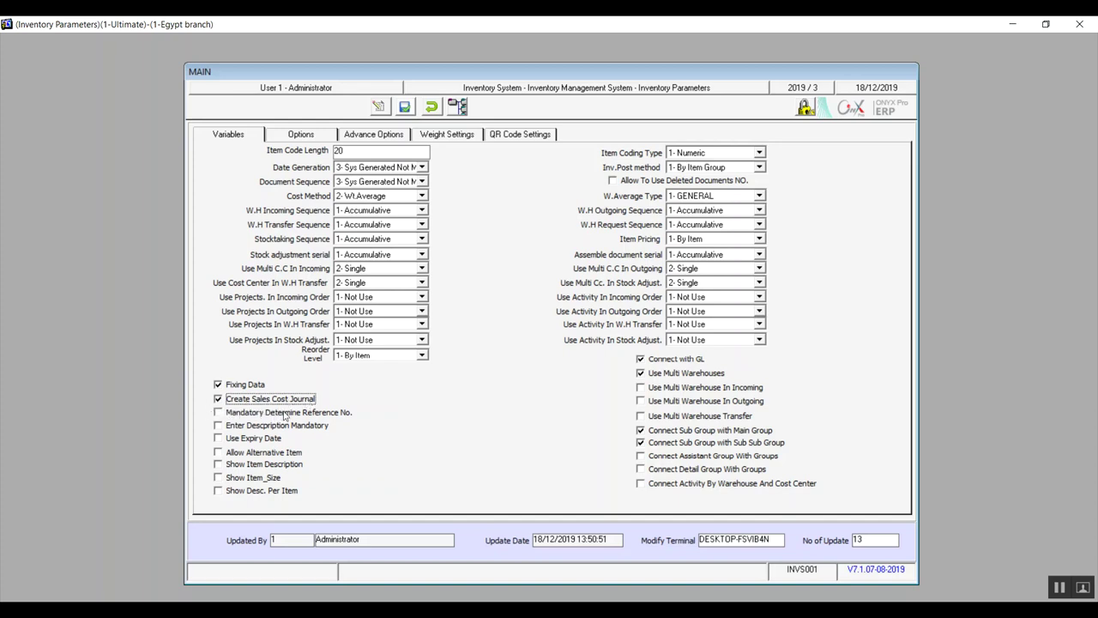
click(219, 415)
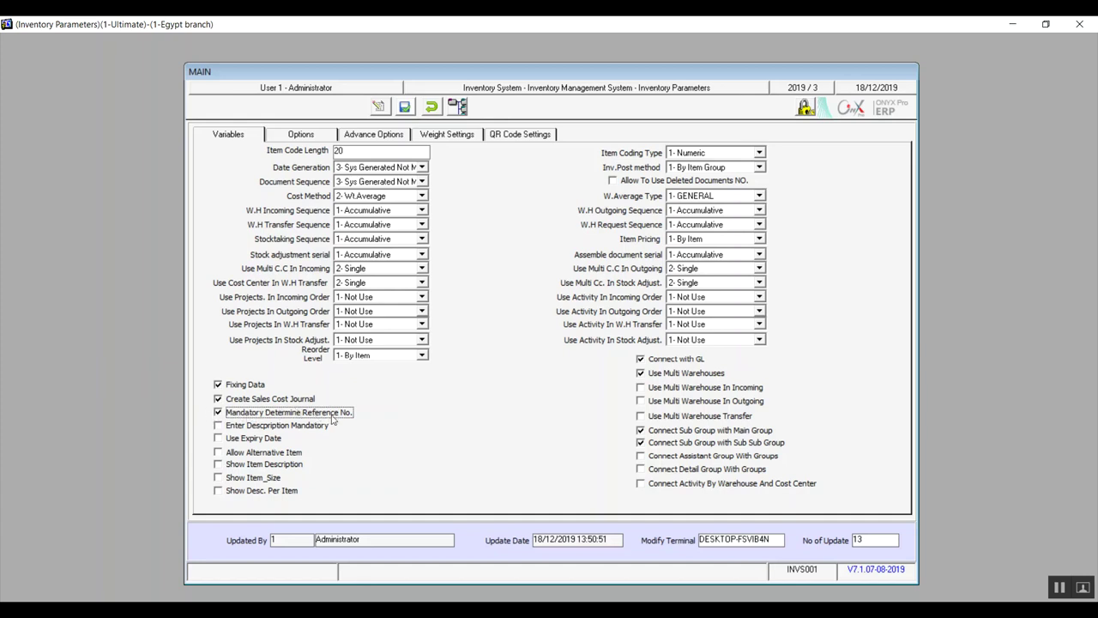
Step: Untick Mandatory Determine Reference No., keeping Use Expiry Date and Allow Alternative Item cleared
click(219, 413)
click(220, 441)
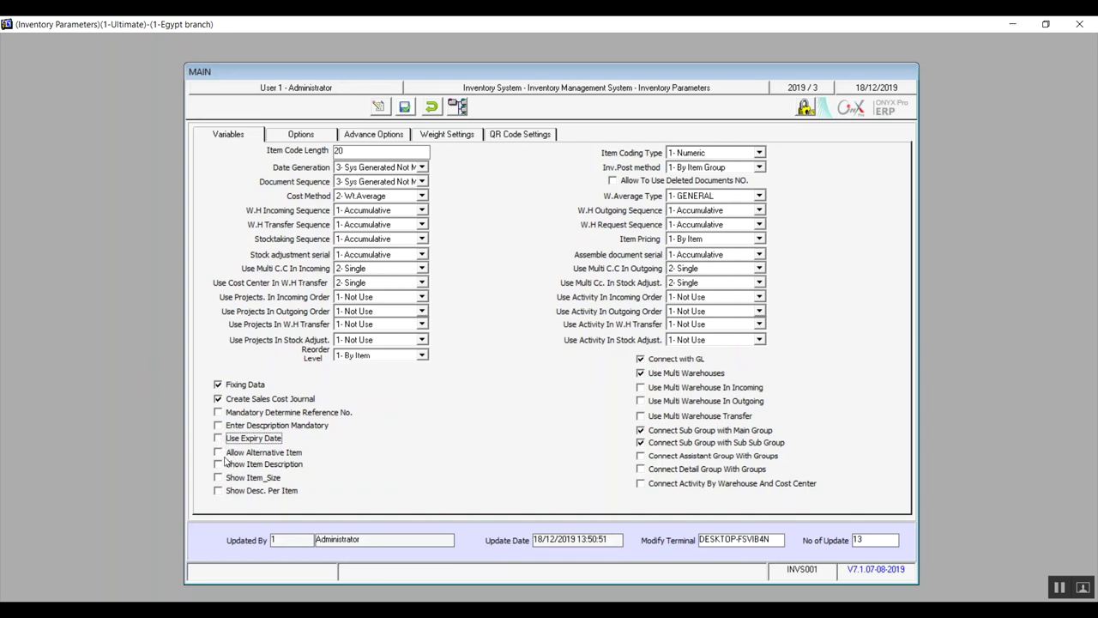
click(219, 455)
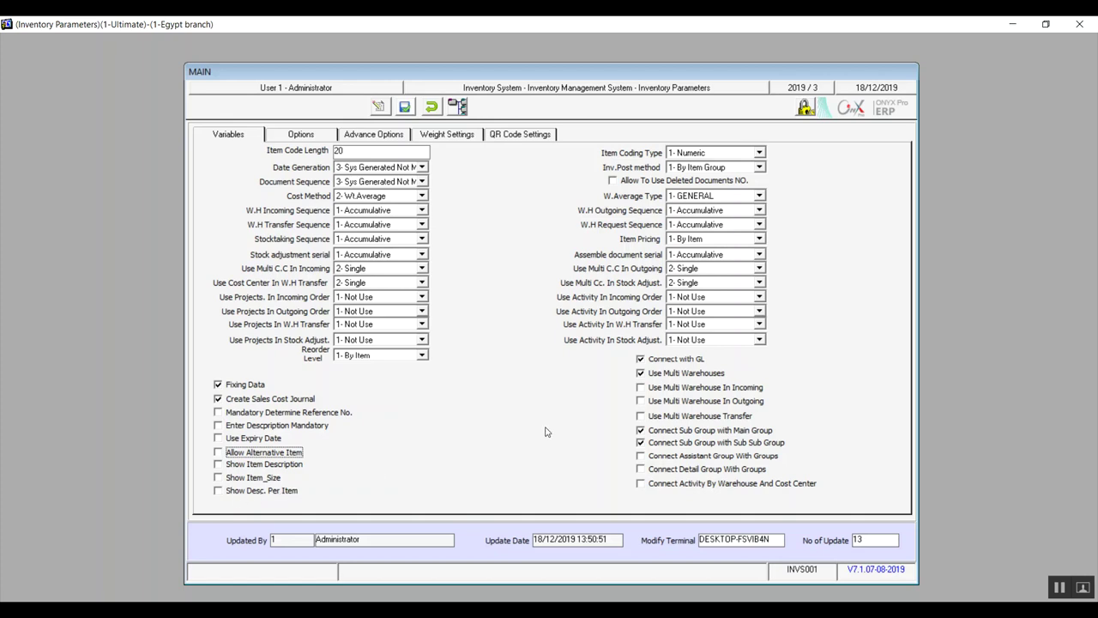
click(641, 360)
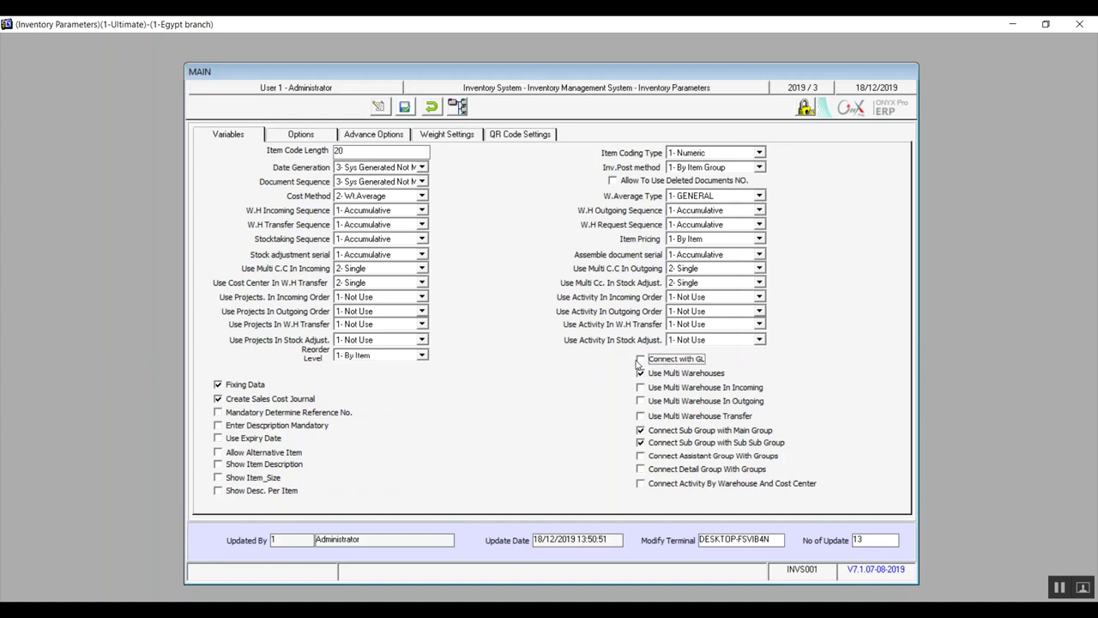
click(641, 359)
click(640, 387)
click(641, 402)
click(641, 402)
click(640, 387)
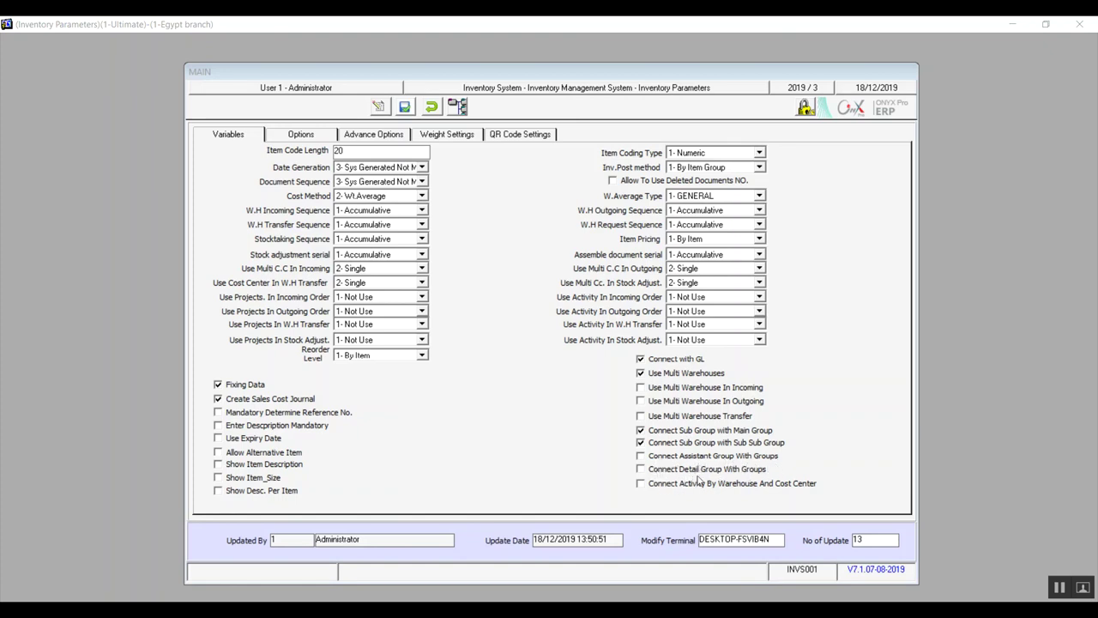
click(641, 456)
click(641, 469)
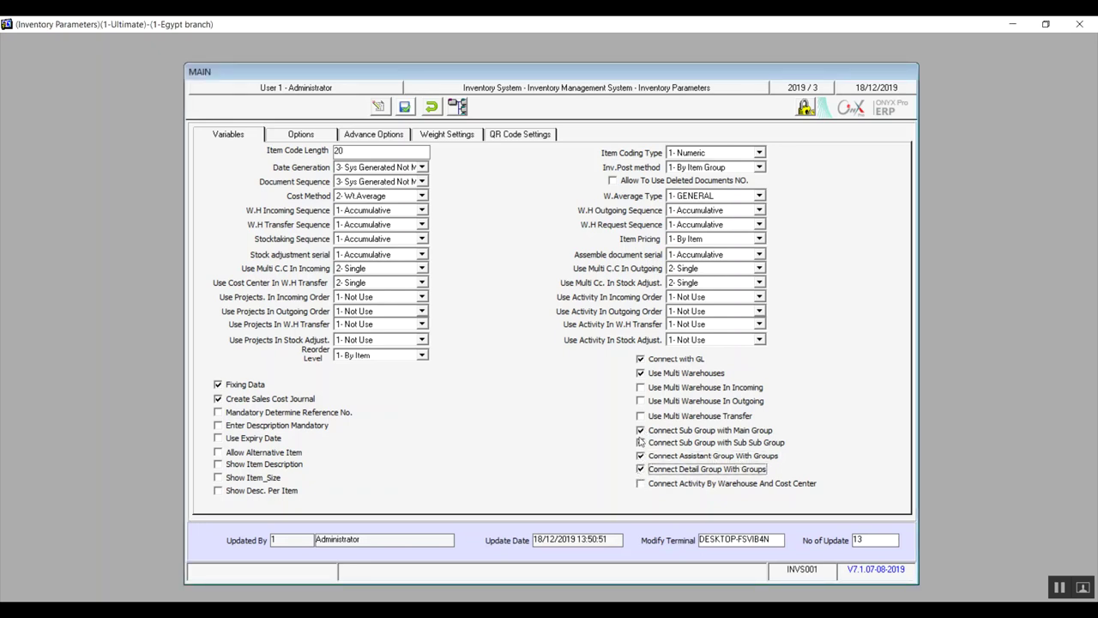
click(640, 470)
click(641, 470)
click(644, 486)
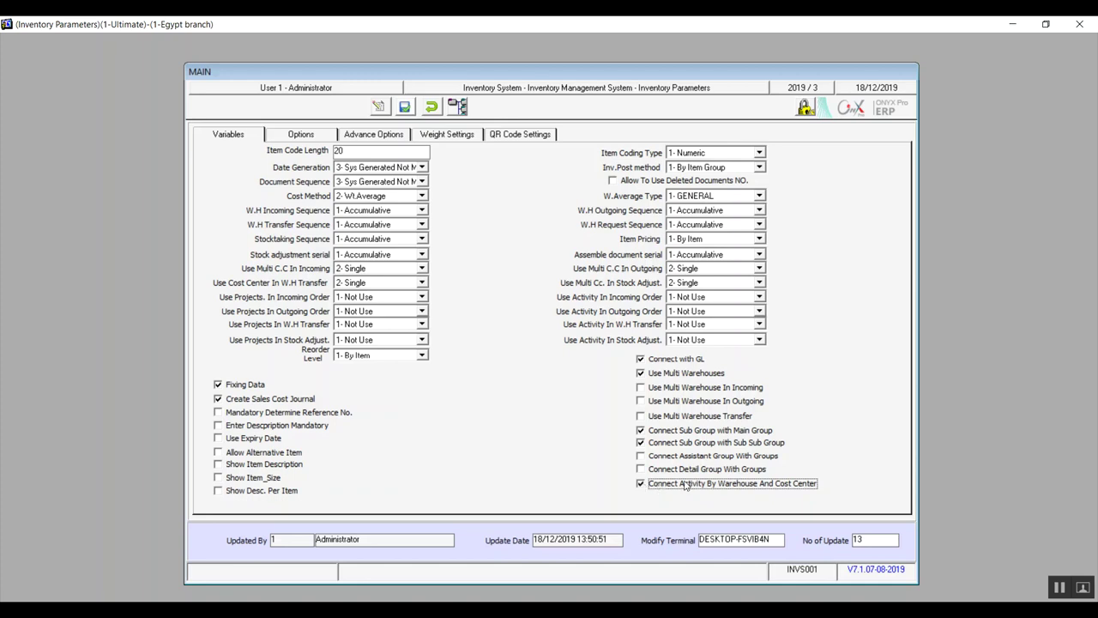
click(639, 486)
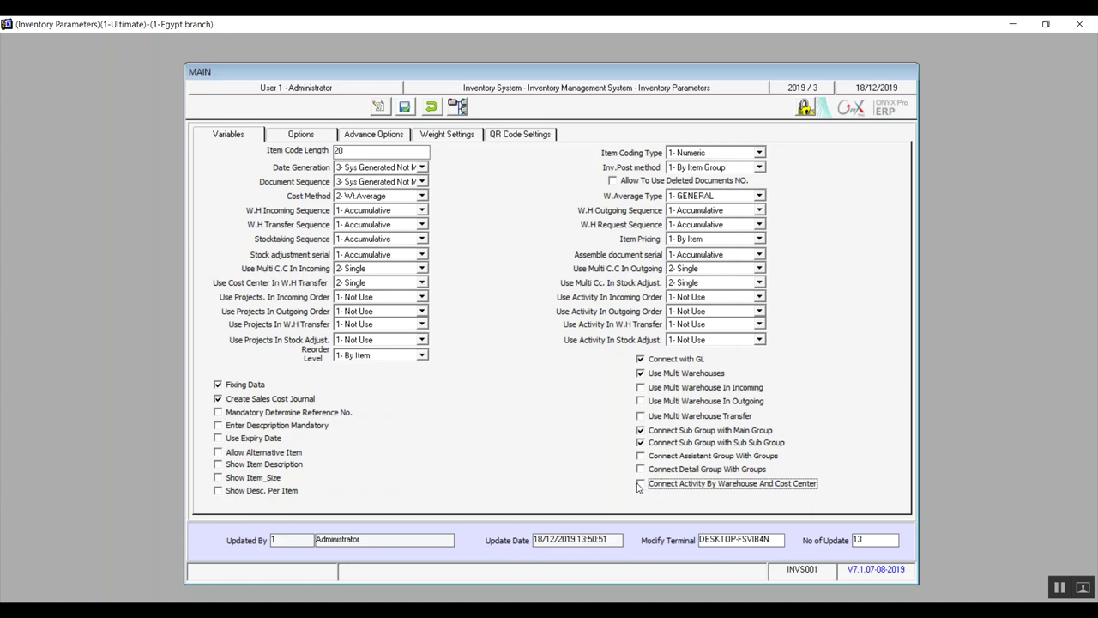